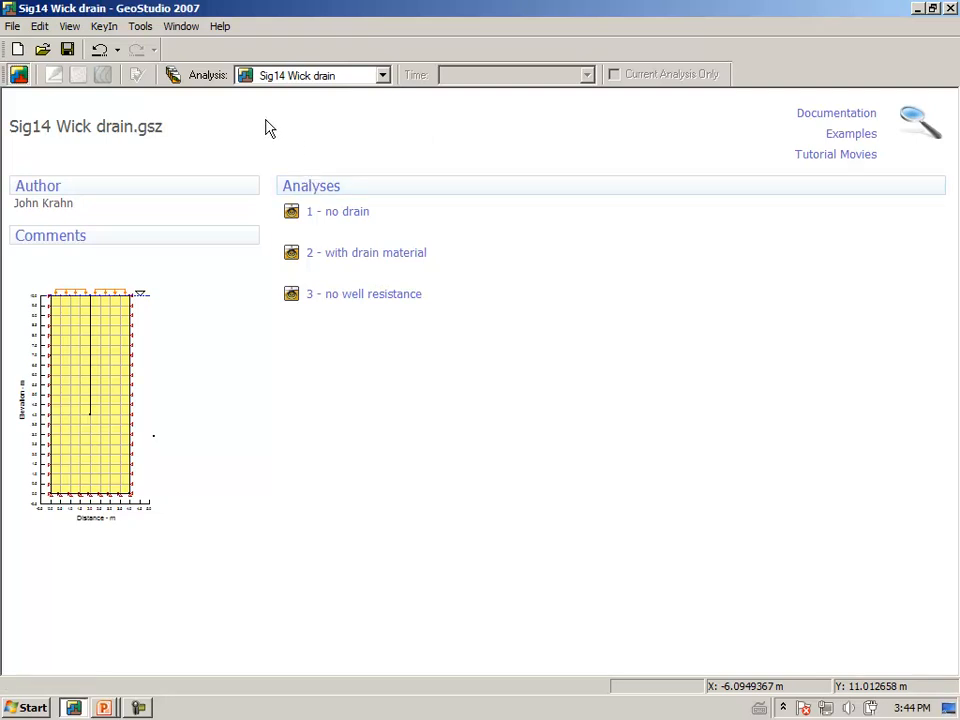
Open the "1 - no drain" analysis.
left_click(306, 213)
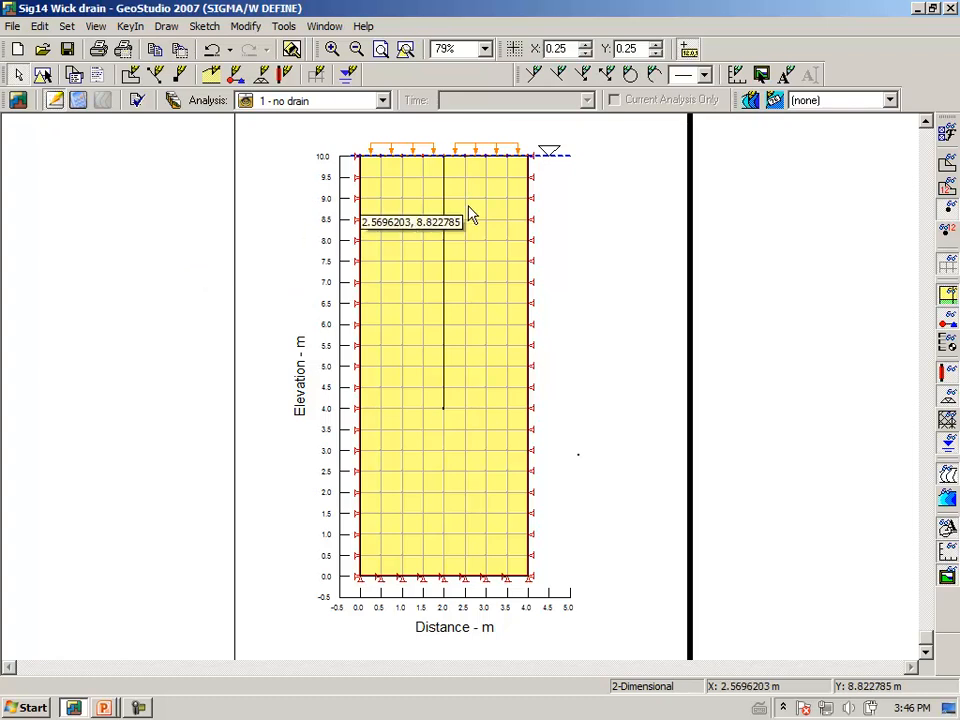
left_click(692, 54)
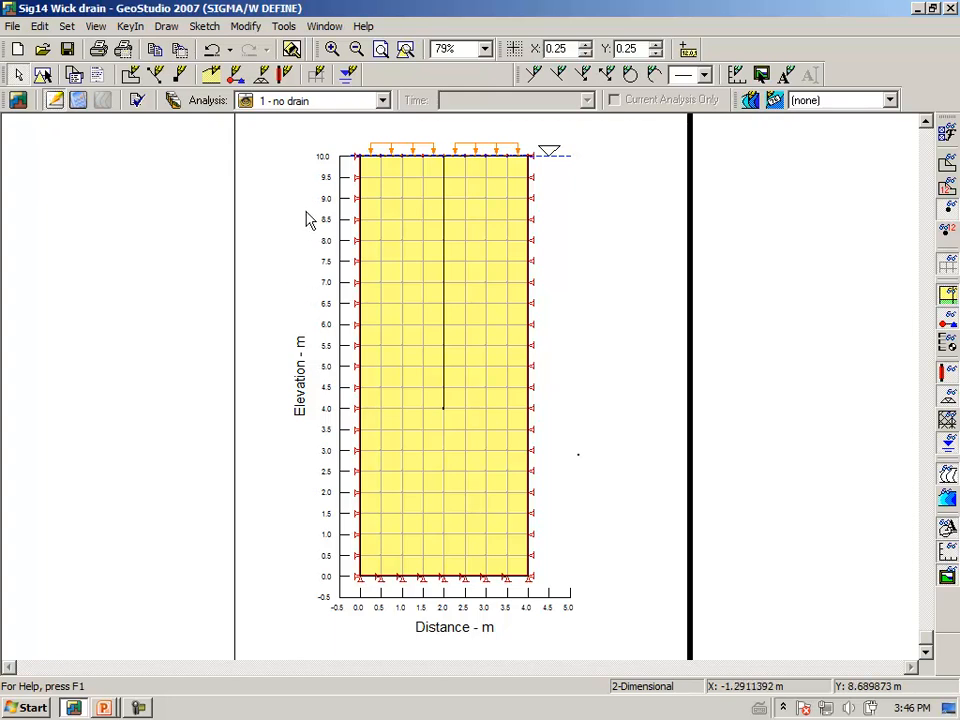
left_click(334, 55)
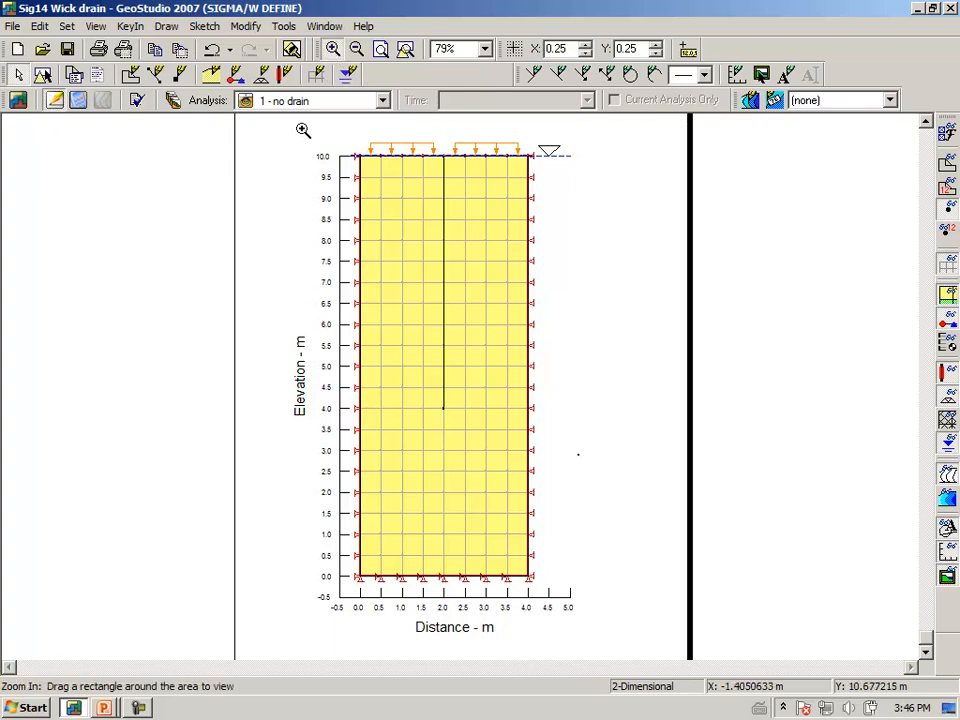
left_click_drag(298, 130, 589, 347)
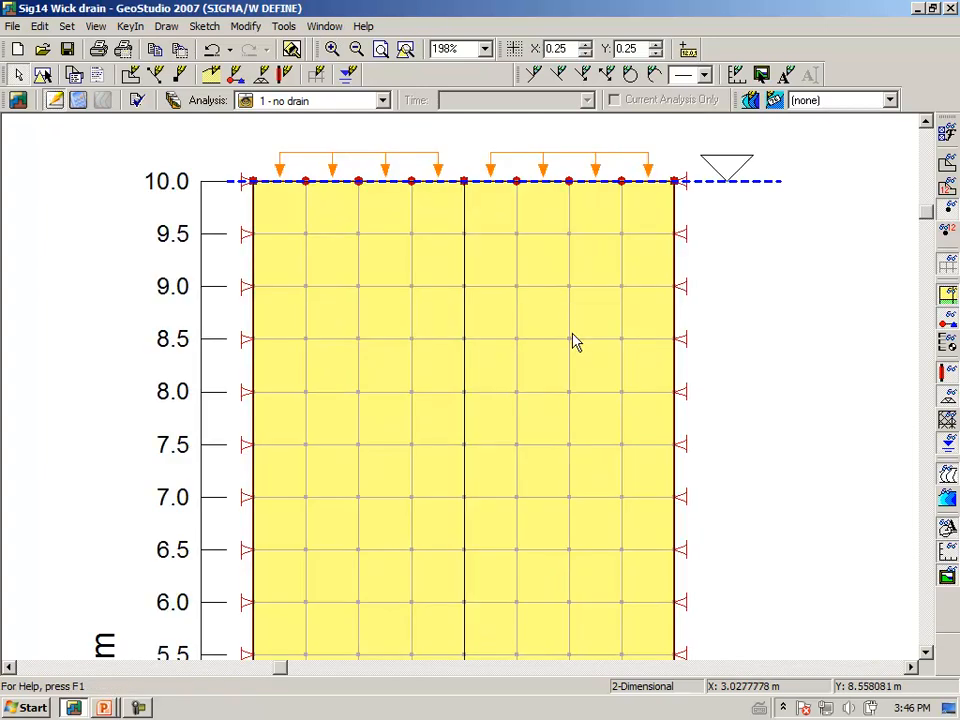
Generate interface elements with a thickness of 0.05 along the central vertical drain line in the mesh properties.
left_click(166, 26)
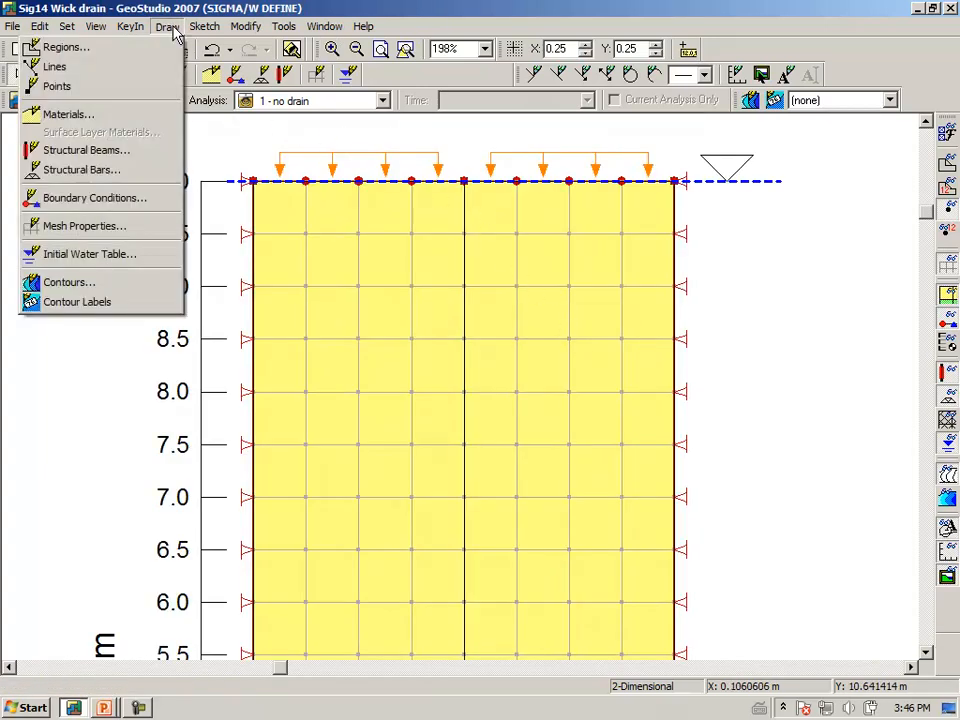
left_click(120, 226)
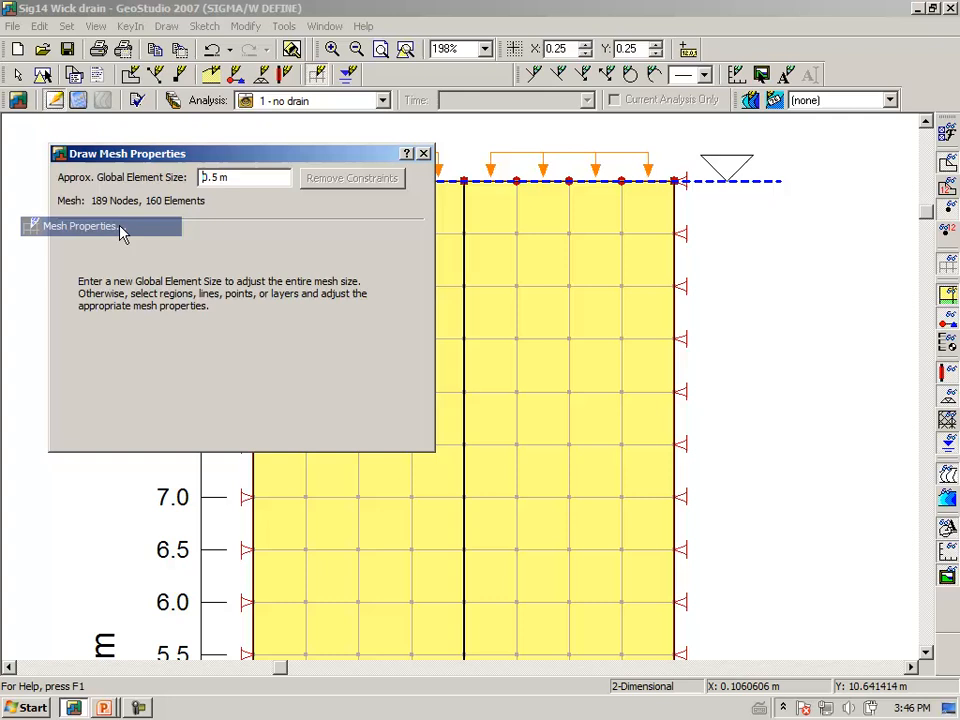
left_click(463, 321)
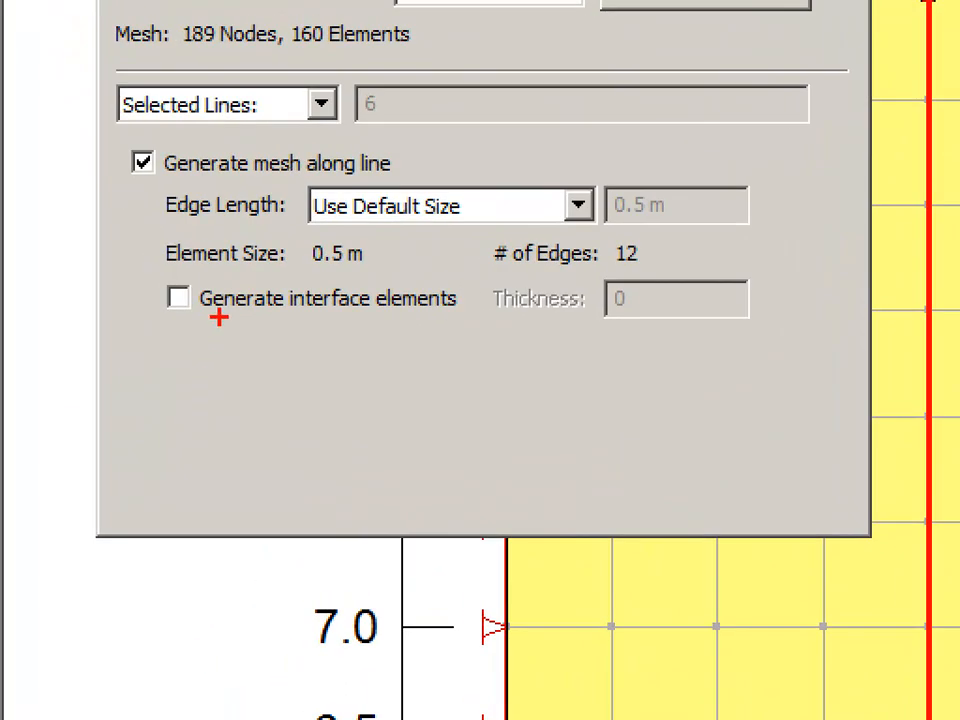
left_click_drag(178, 326, 418, 329)
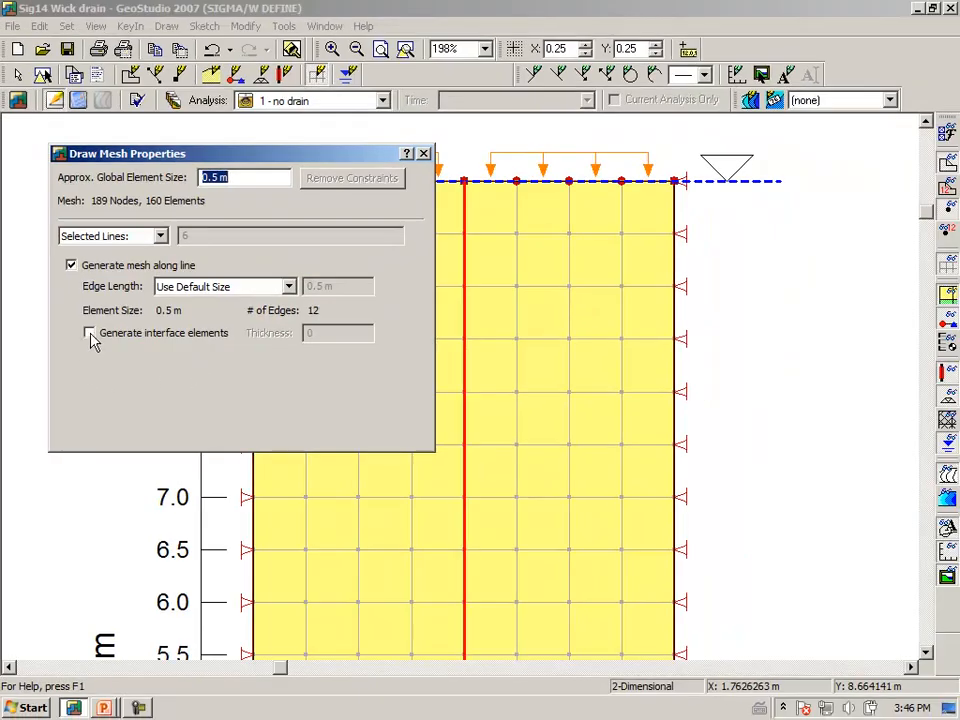
left_click(179, 297)
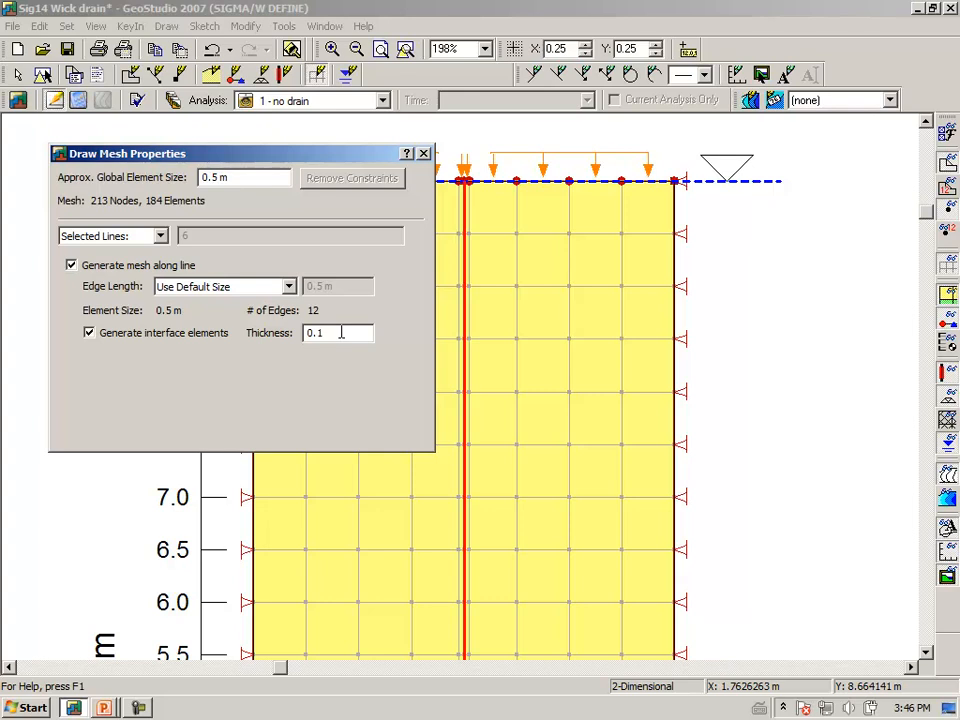
key("BackSpace")
type("05")
key("Tab")
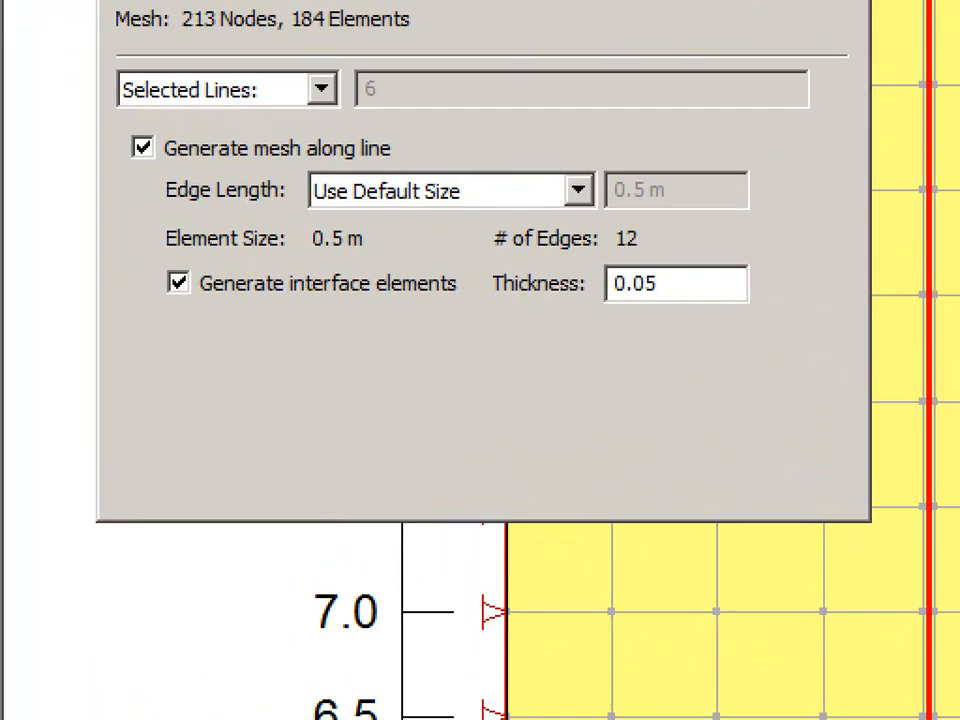
left_click_drag(166, 310, 413, 300)
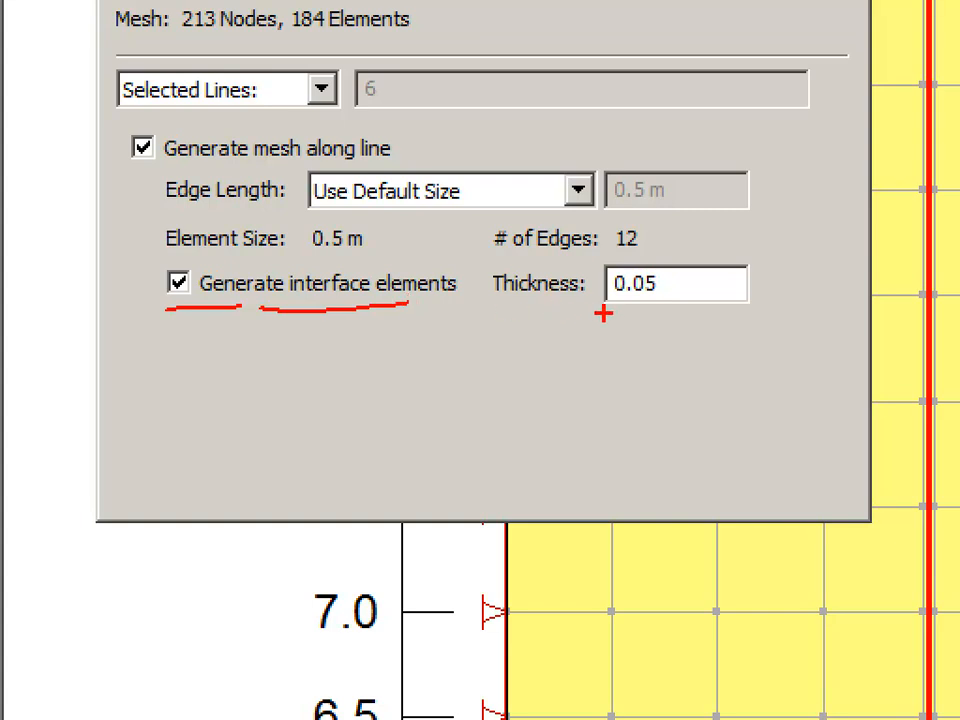
mouse_move(602, 313)
left_mouse_down()
mouse_move(664, 300)
mouse_move(684, 274)
mouse_move(635, 256)
mouse_move(488, 256)
mouse_move(495, 300)
mouse_move(597, 311)
left_mouse_up()
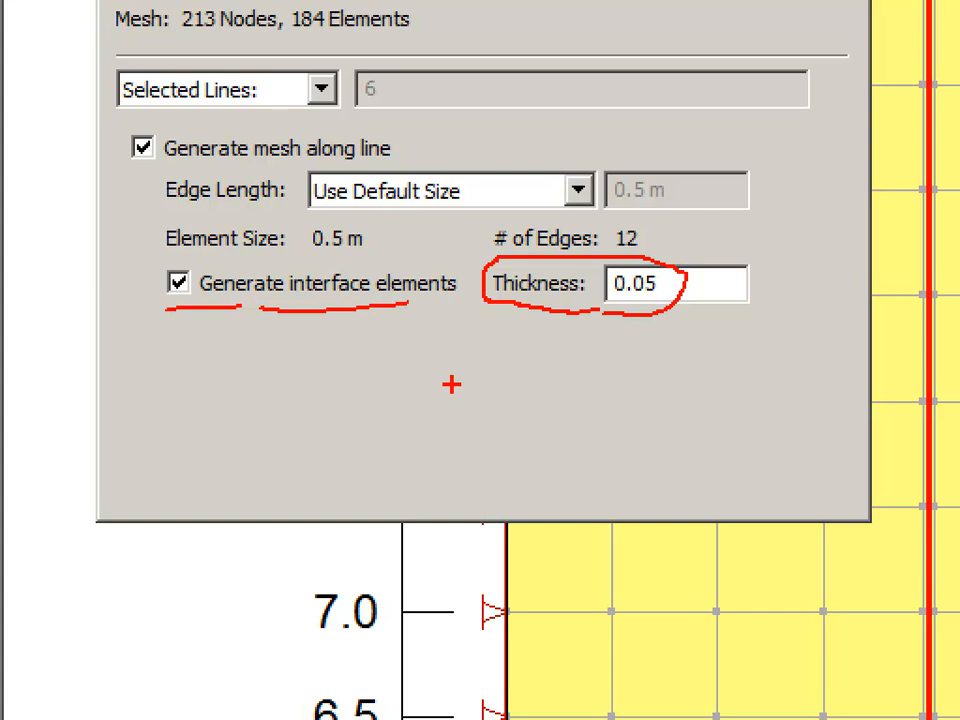
key("Escape")
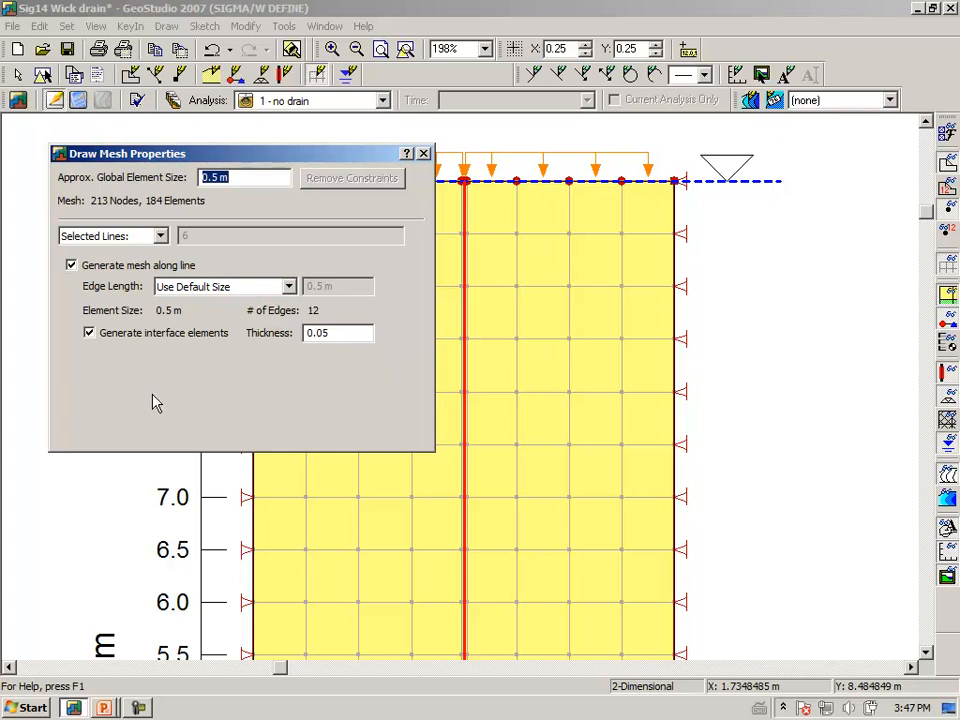
left_click(423, 154)
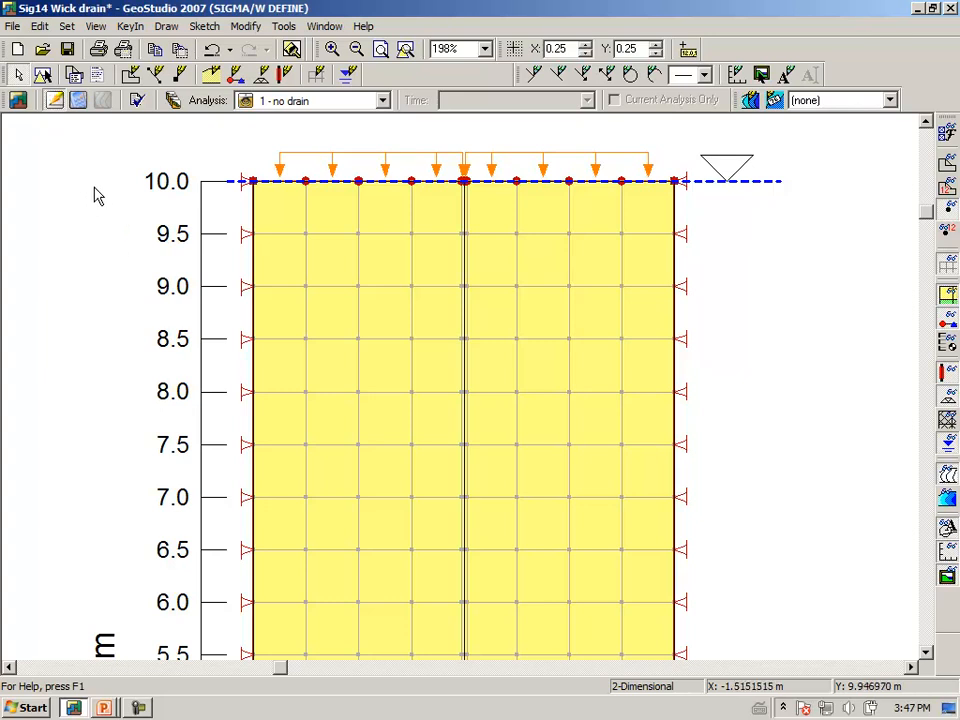
Review the Native soil material's category, model and stiffness settings and its Clay volumetric water content function.
left_click(167, 27)
left_click(128, 125)
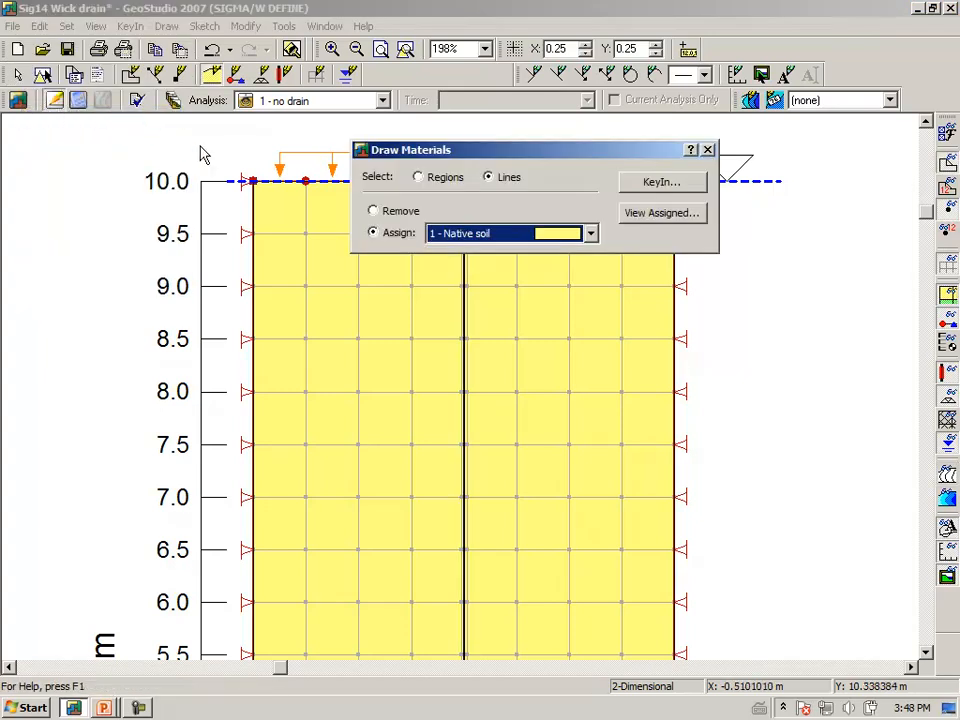
left_click(659, 185)
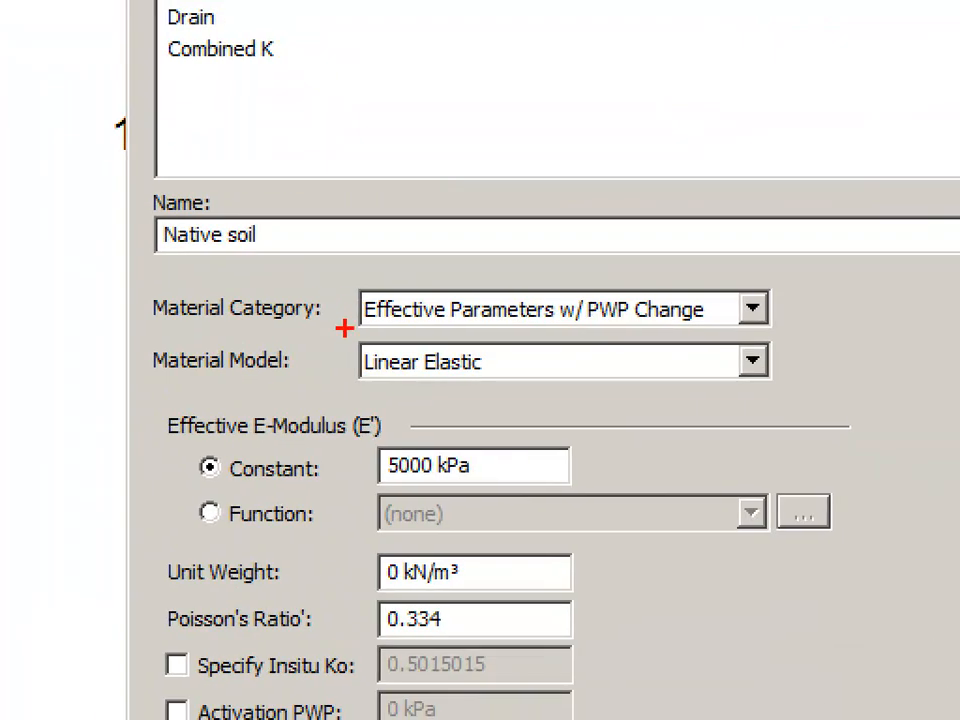
mouse_move(345, 335)
left_mouse_down()
mouse_move(587, 337)
mouse_move(707, 326)
left_mouse_up()
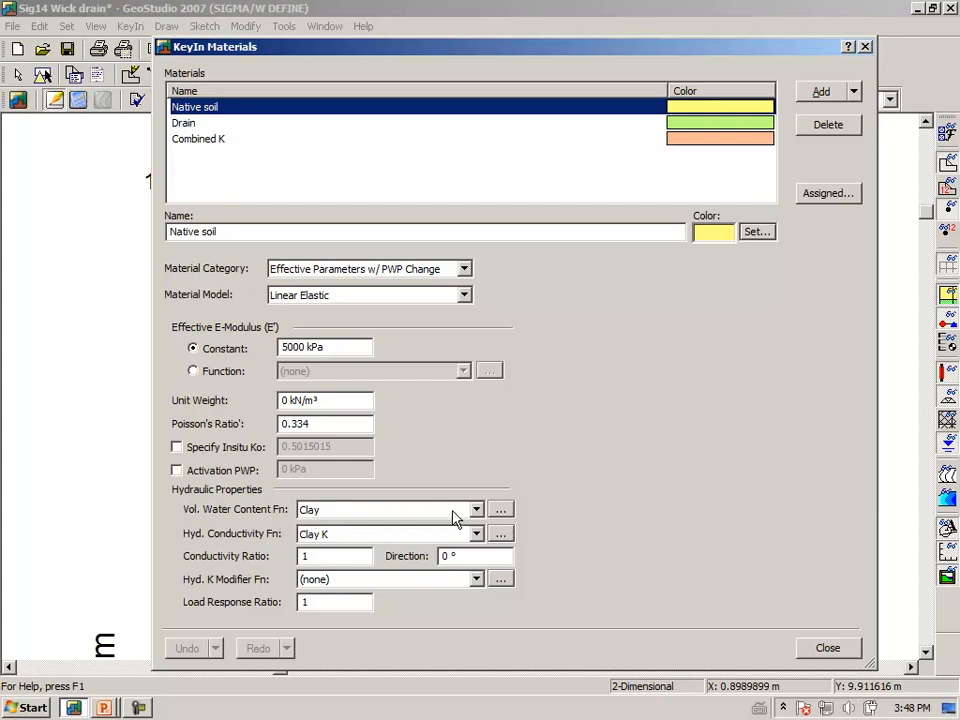
left_click(500, 511)
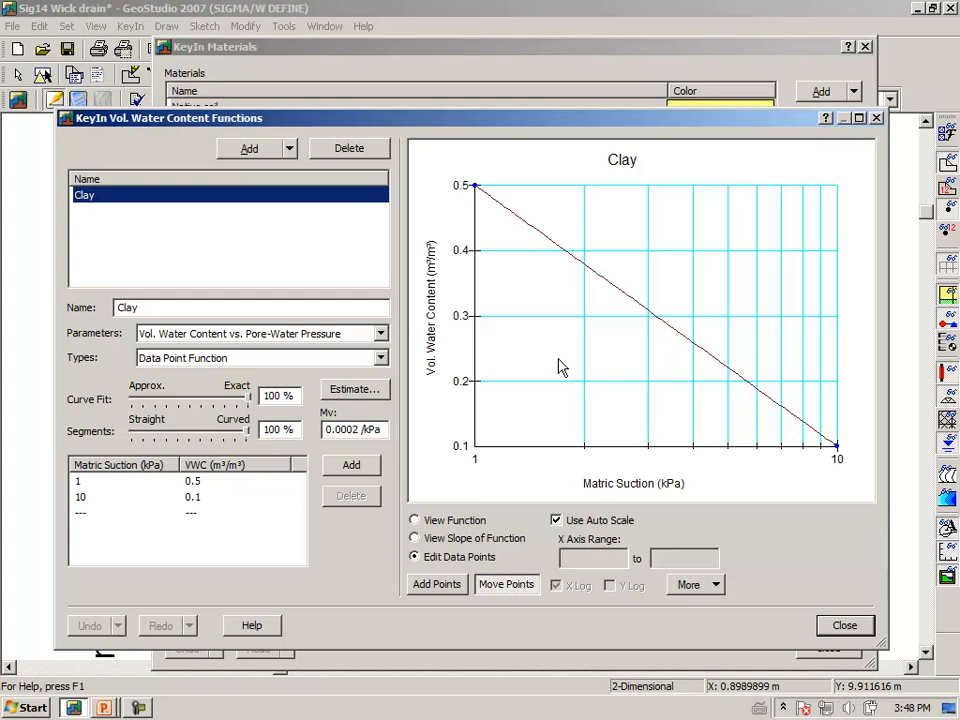
left_click(845, 626)
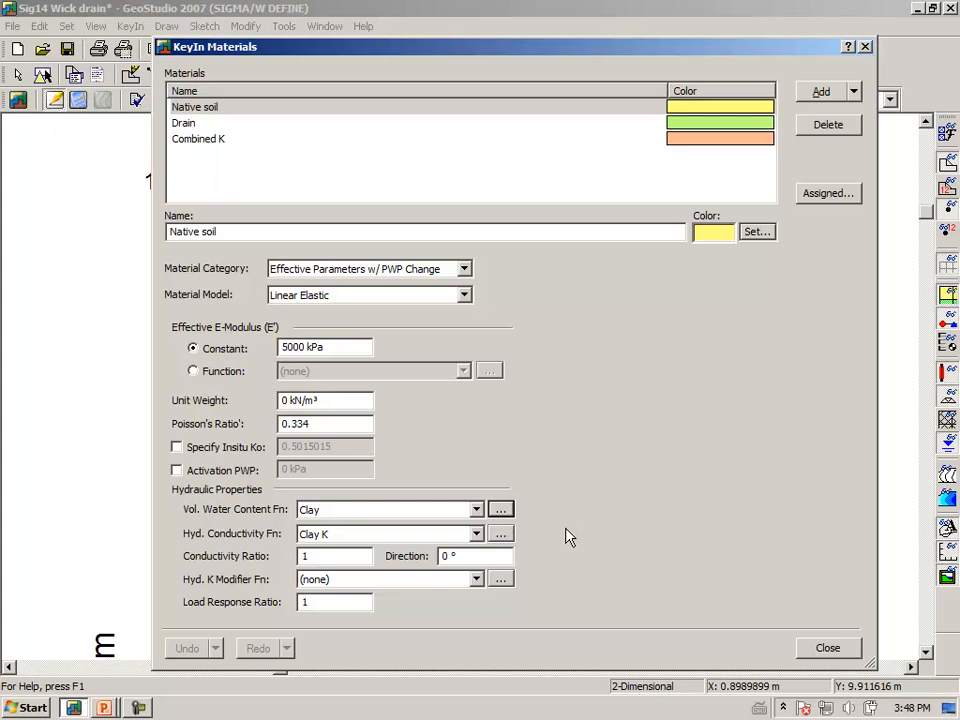
Examine the Native soil's Clay K hydraulic conductivity function and close the material definitions.
left_click(501, 537)
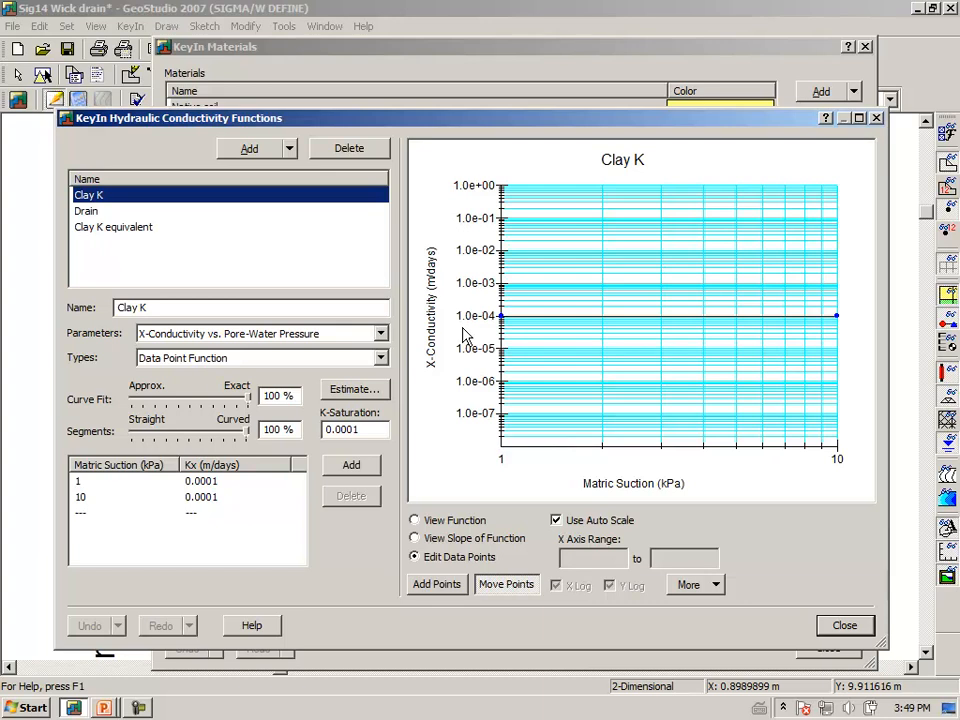
left_click(840, 628)
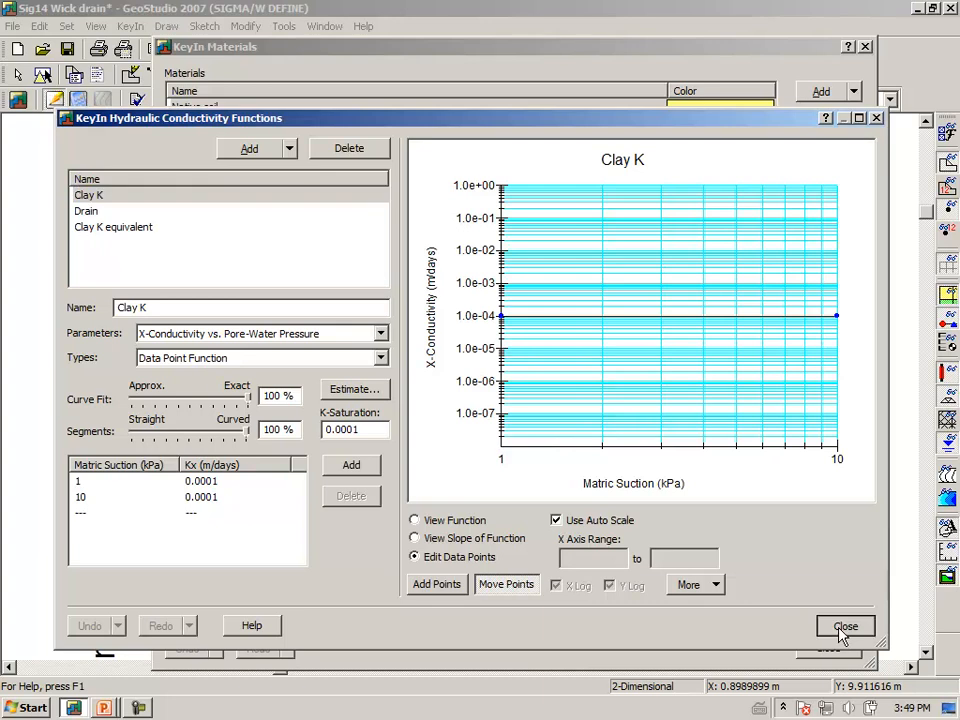
left_click(840, 628)
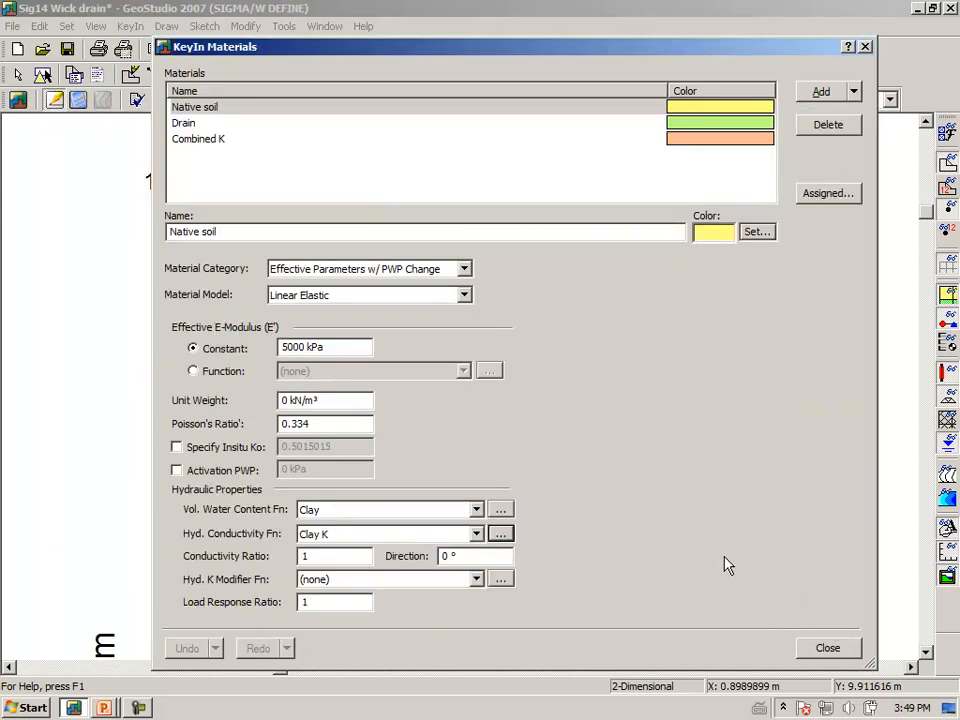
left_click(828, 650)
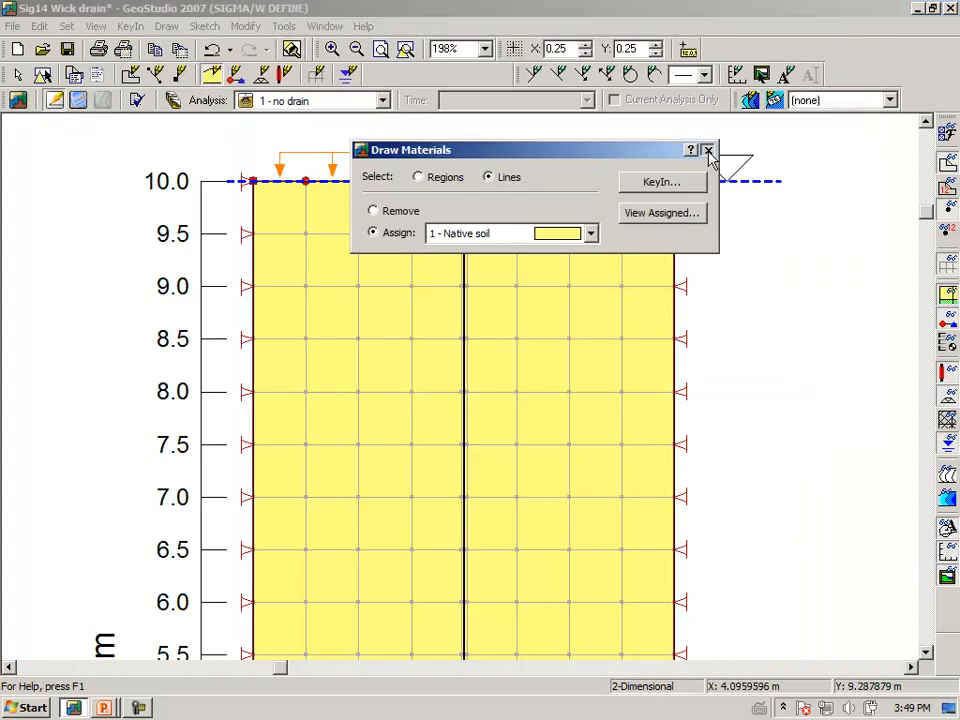
left_click(707, 150)
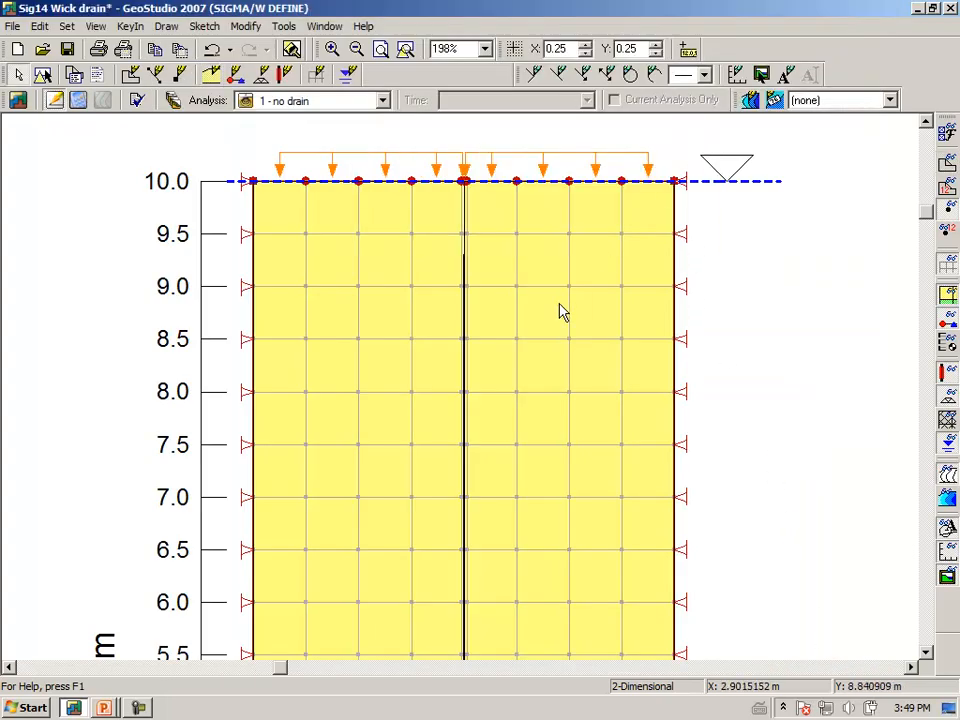
Inspect the thin interface elements along the upper part of the drain line up close.
left_click(332, 48)
left_click_drag(439, 255, 495, 326)
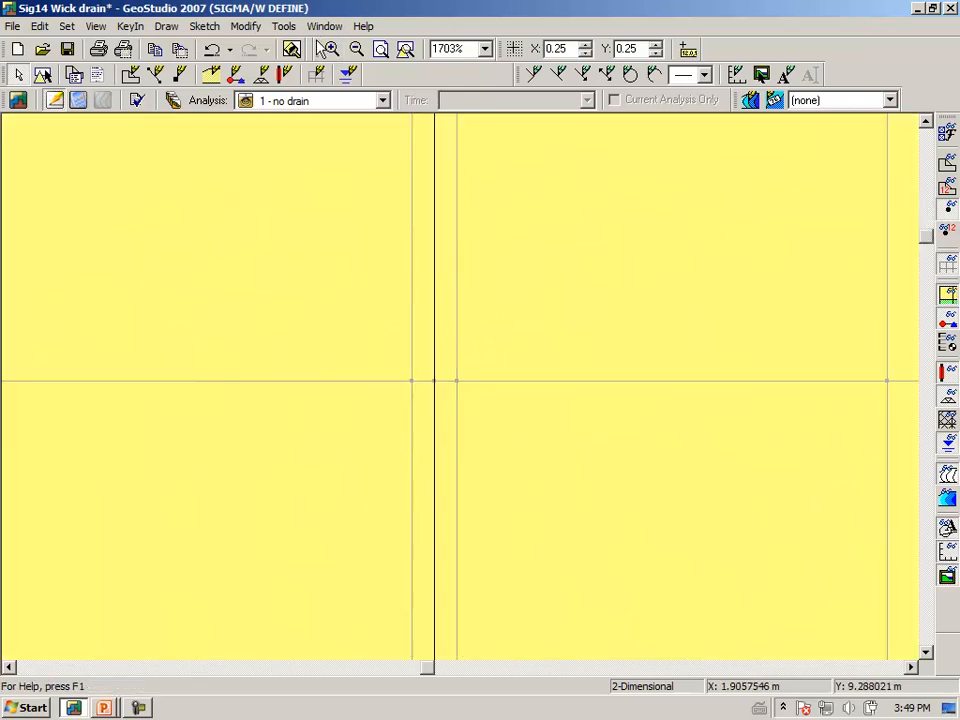
left_click(406, 50)
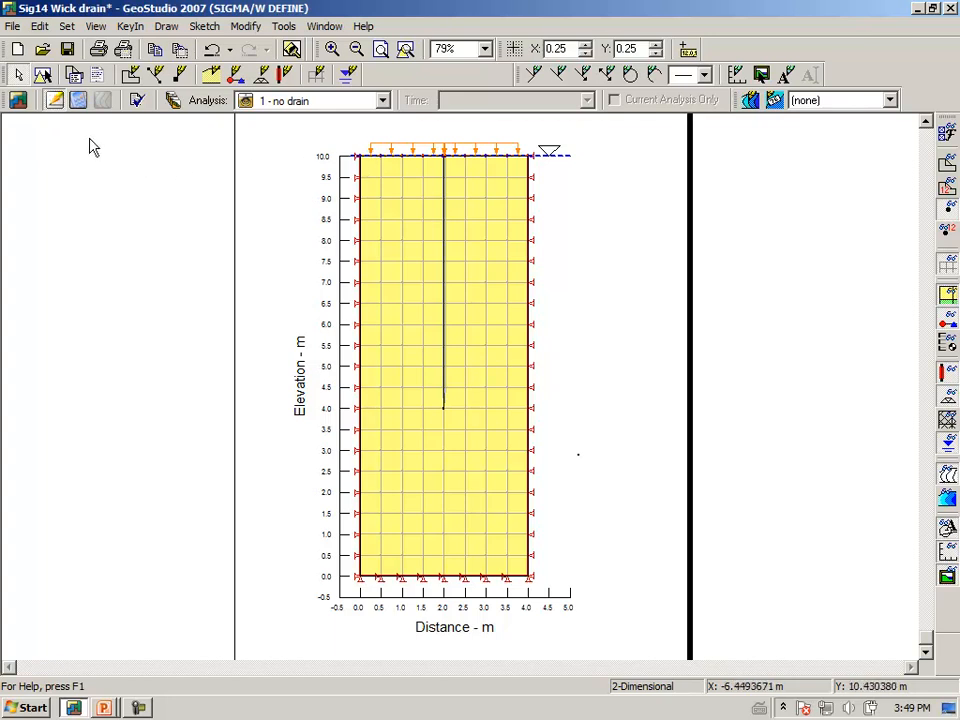
Save the changes to Sig14 Wick drain.gsz and solve the "1 - no drain" analysis.
left_click(79, 102)
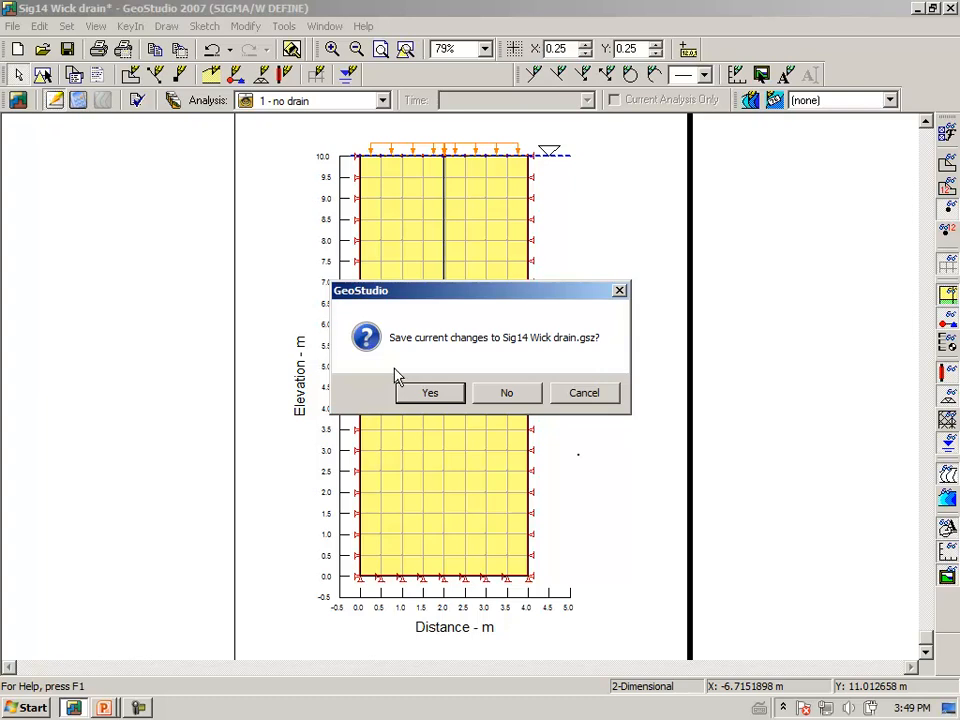
left_click(440, 395)
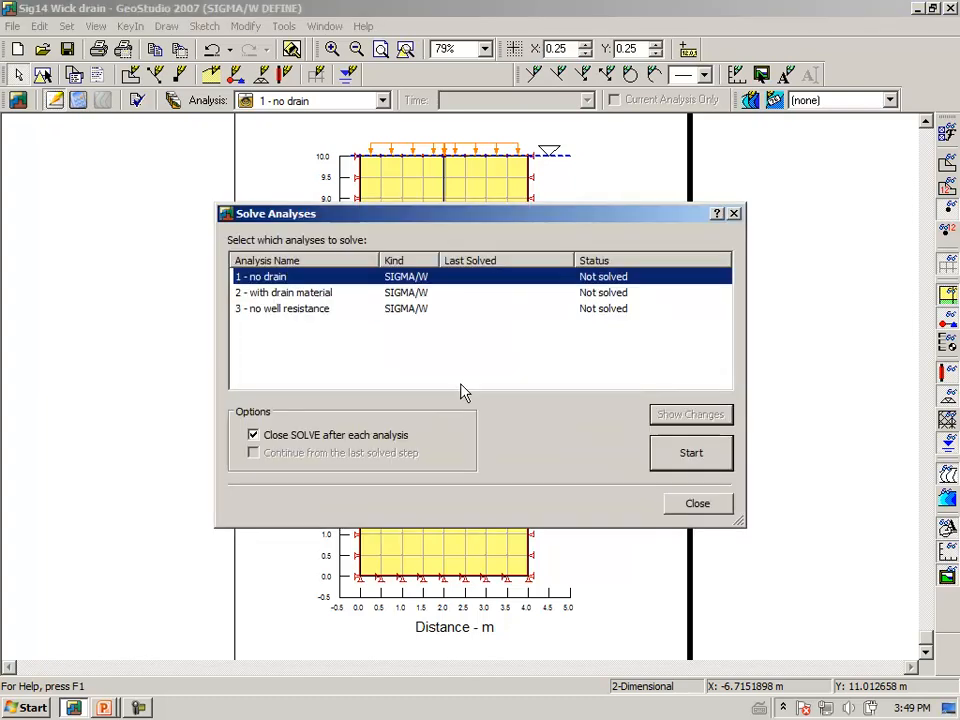
left_click(689, 459)
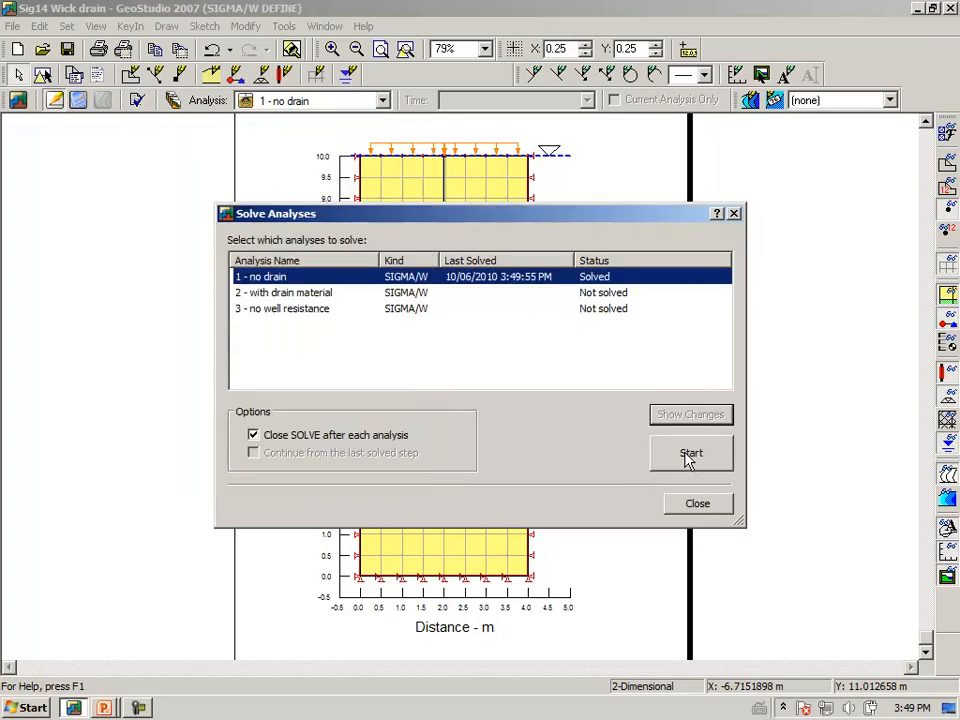
left_click(696, 505)
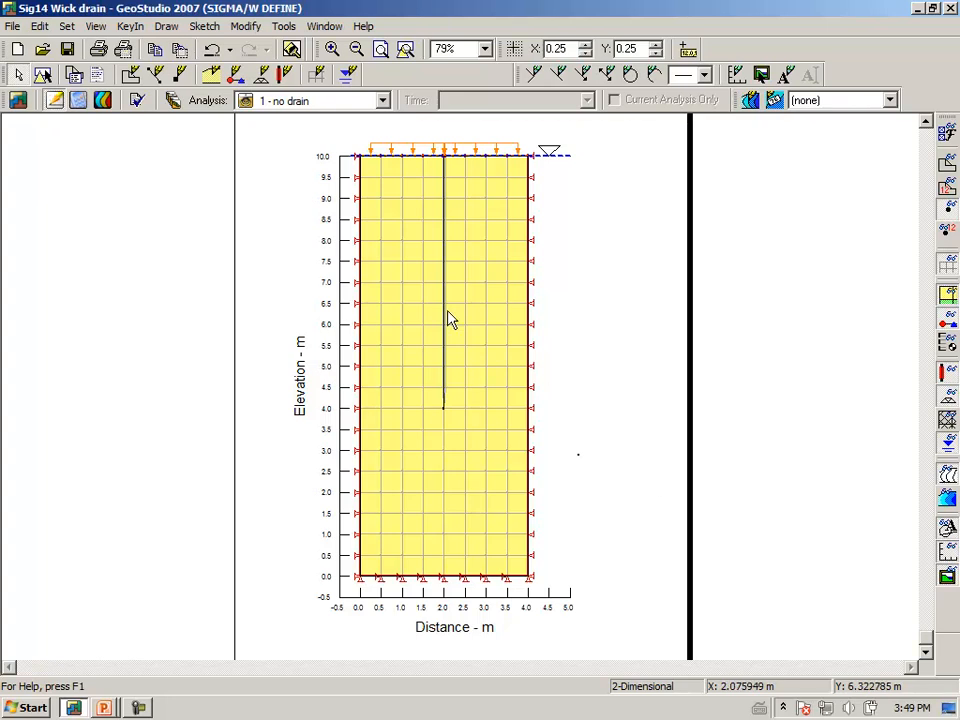
Graph the "Pressure profile at center line" from the "1 - no drain" results and check the geometry line it is taken along.
left_click(103, 100)
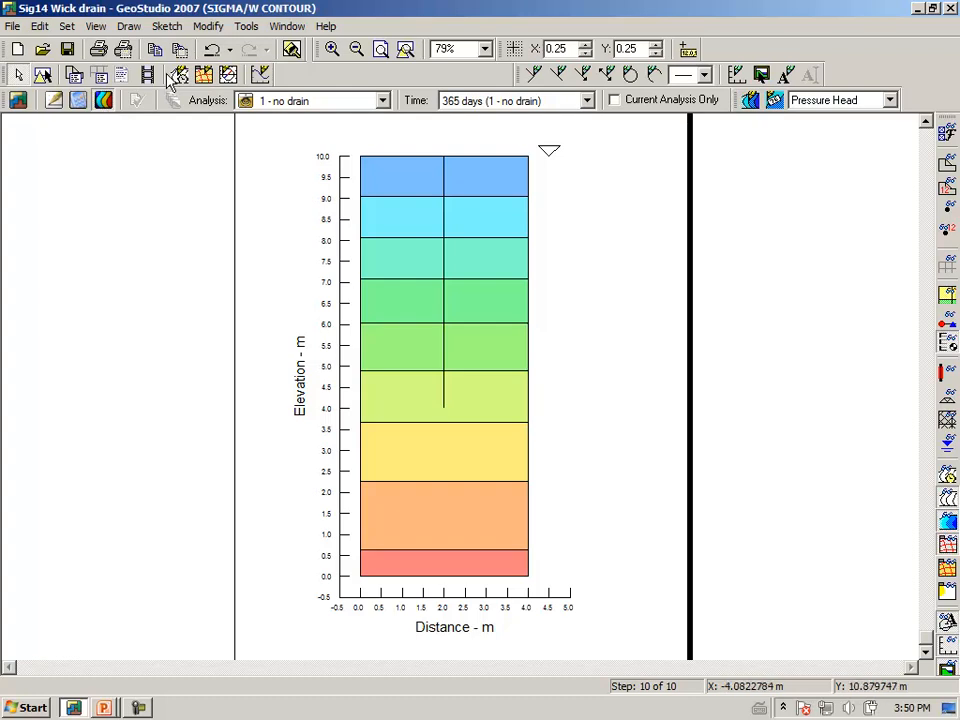
left_click(129, 27)
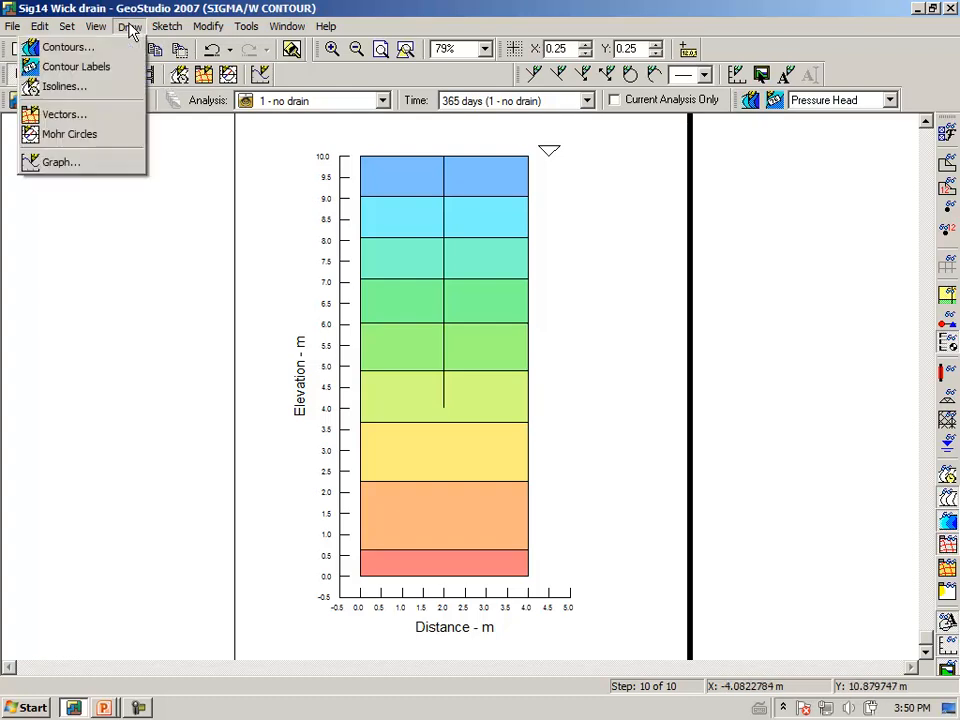
left_click(98, 161)
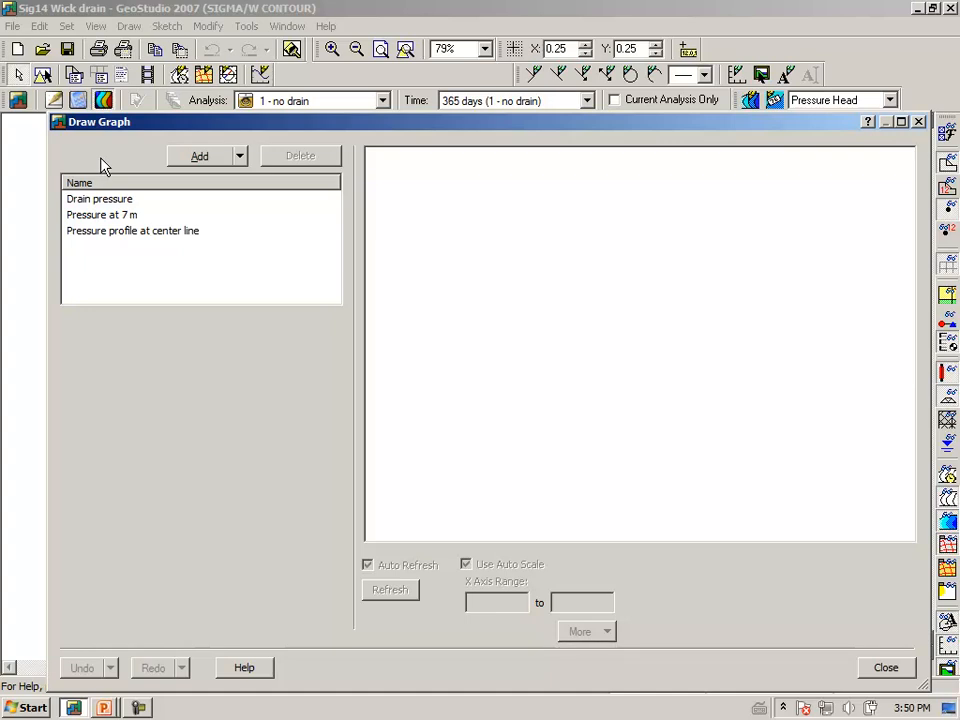
left_click(120, 235)
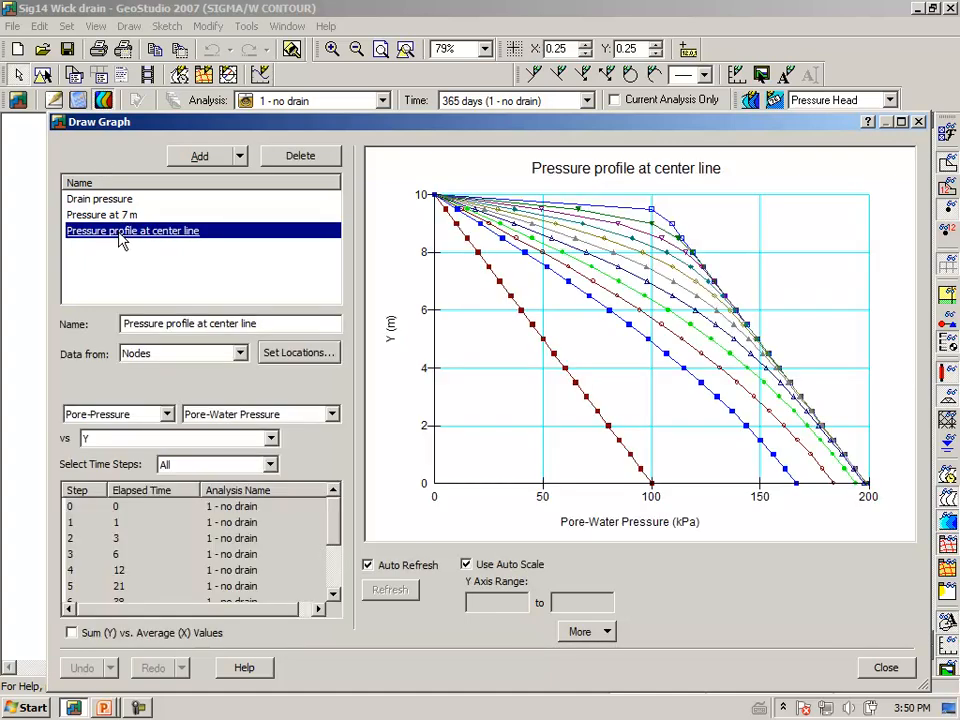
left_click(287, 360)
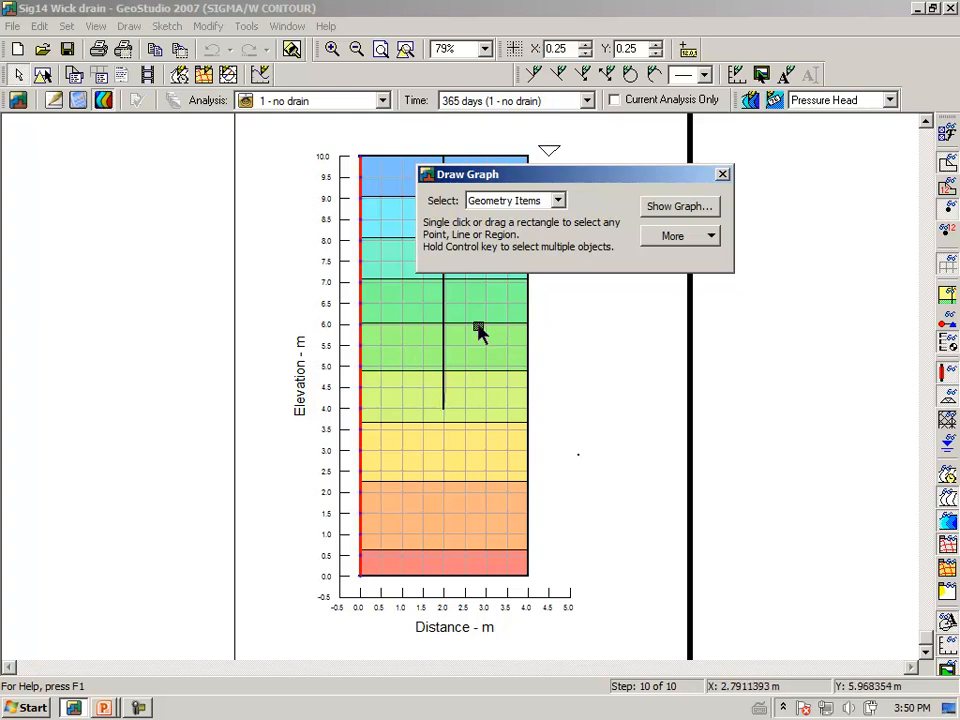
left_click(722, 175)
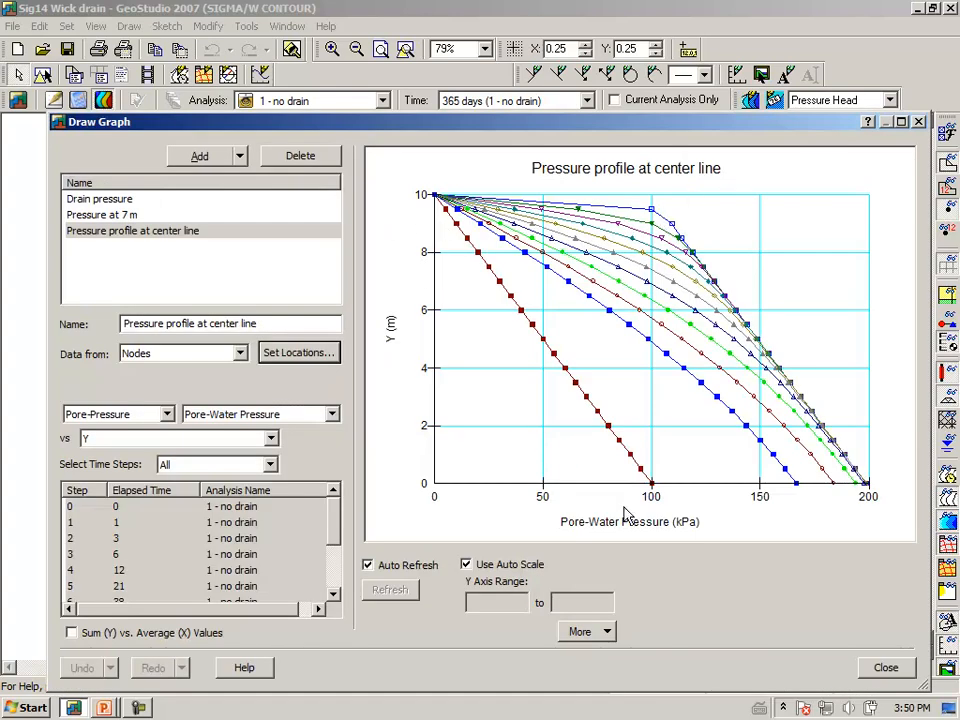
Examine how the pore-water pressure at the base of the profile changes between the time steps, and close the graph.
mouse_move(652, 494)
left_click_drag(653, 494, 740, 495)
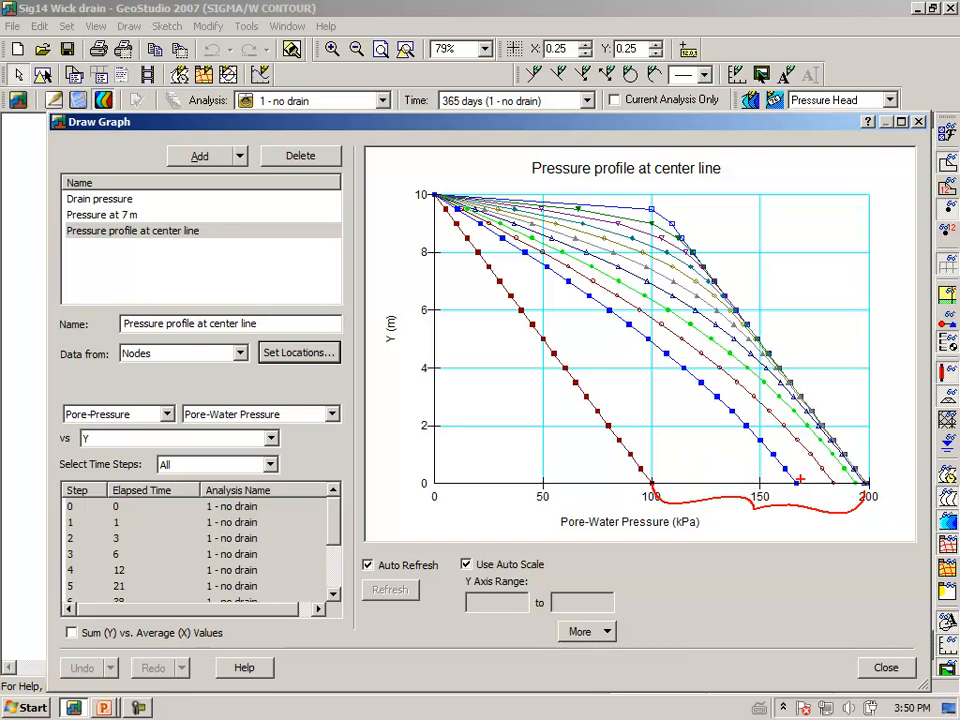
left_click_drag(781, 490, 783, 478)
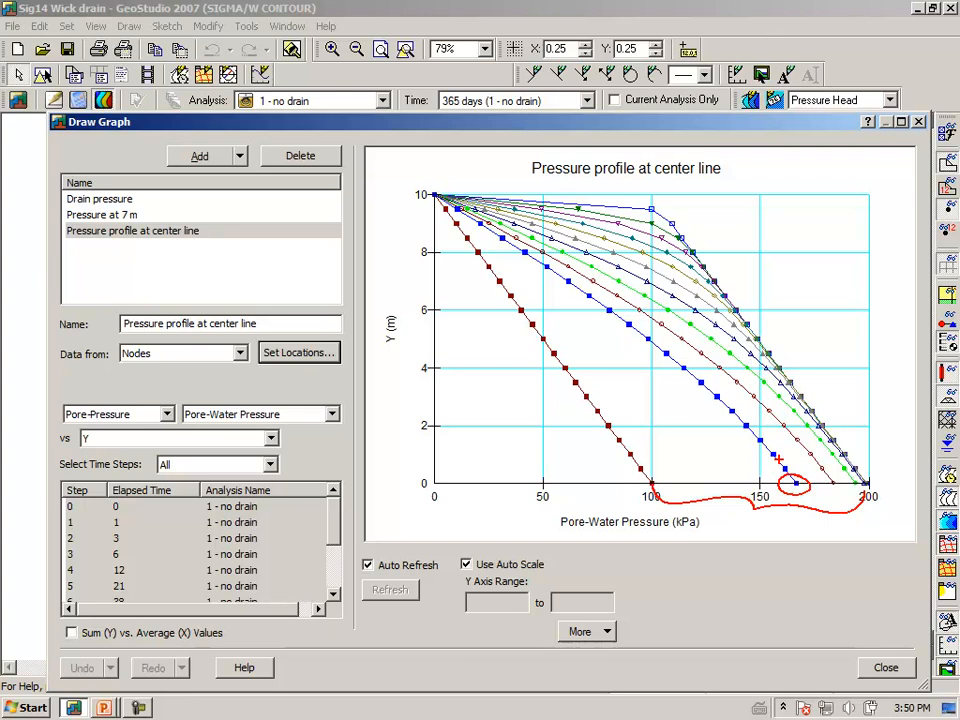
key("Escape")
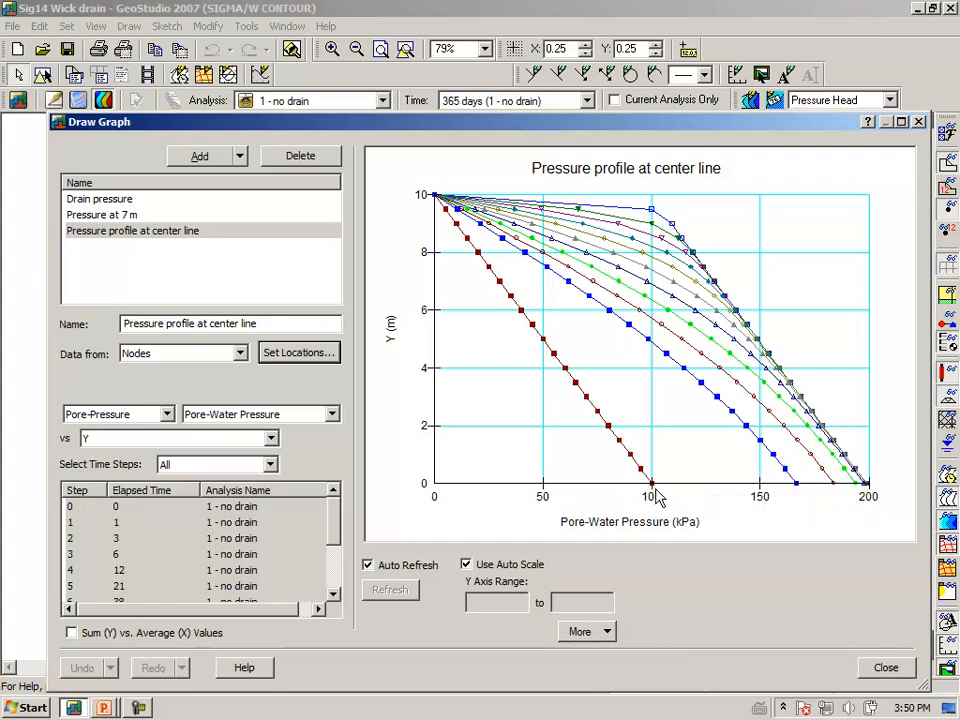
mouse_move(798, 490)
left_click(884, 668)
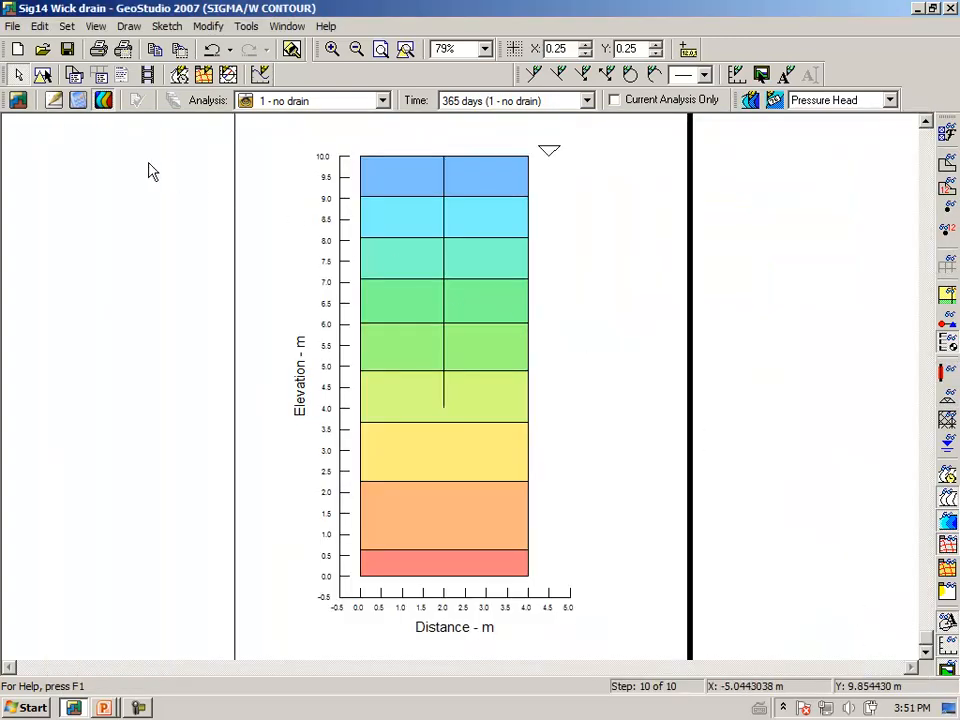
Return to the model definition and make "2 - with drain material" the current analysis.
left_click(54, 108)
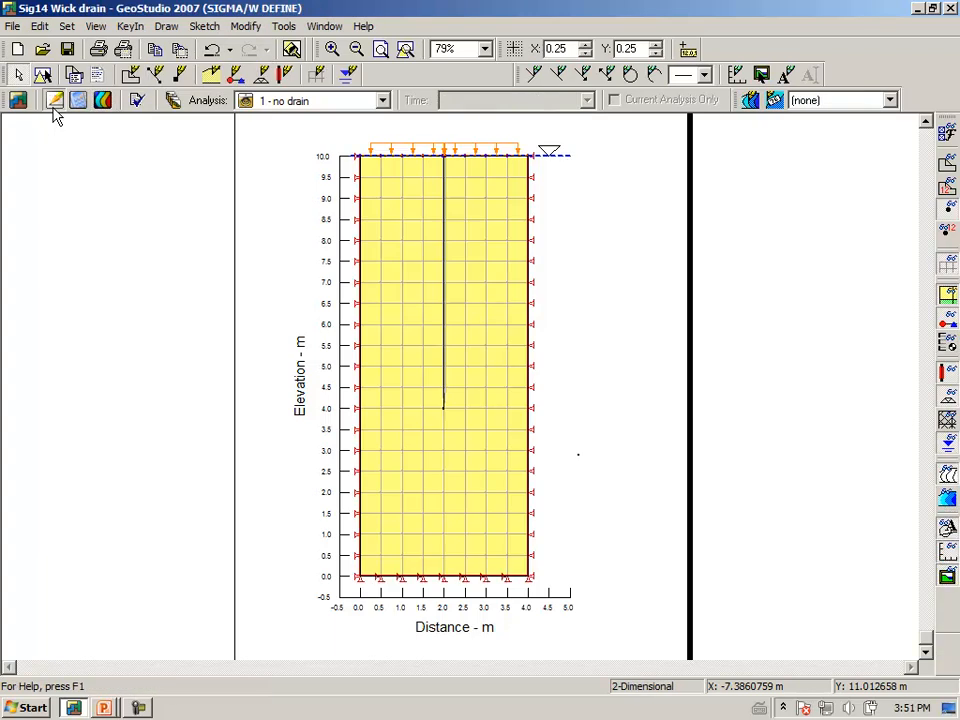
left_click(174, 101)
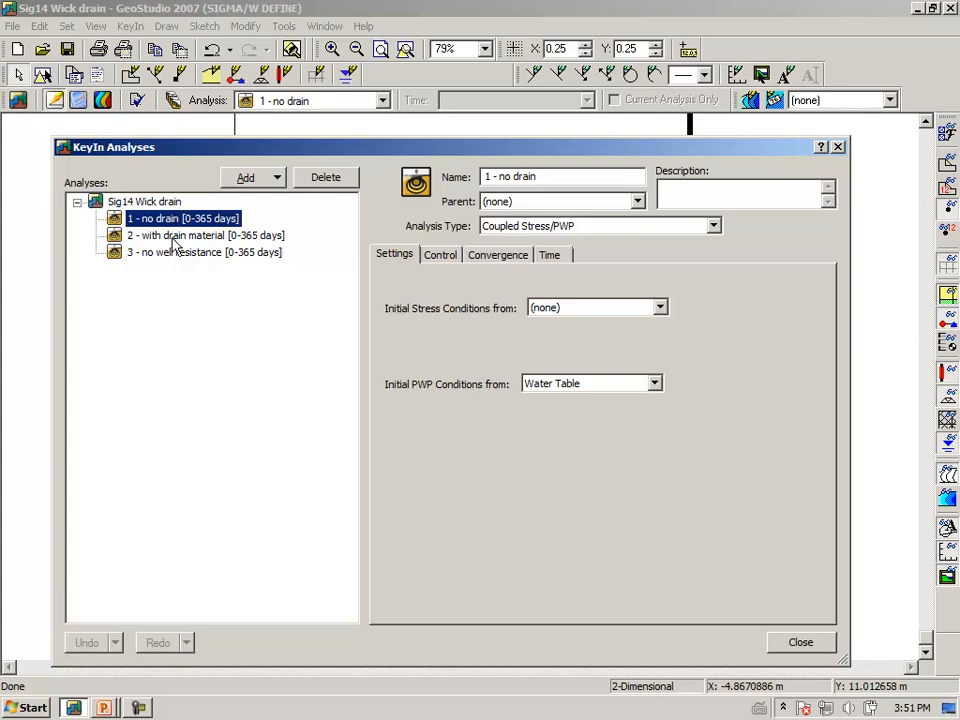
left_click(174, 238)
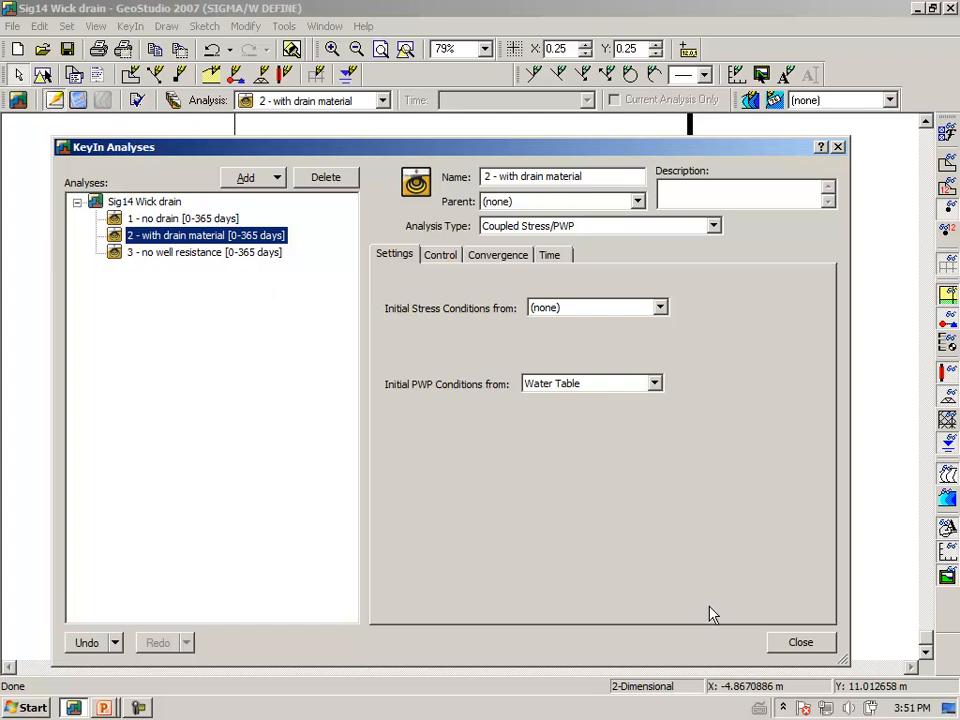
left_click(800, 642)
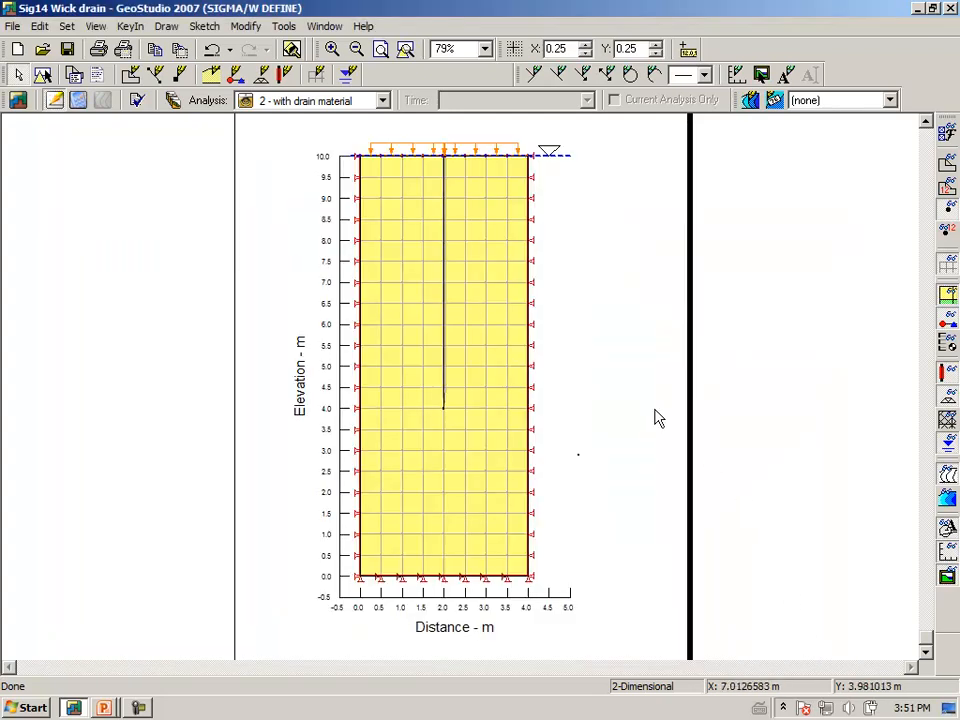
Choose the "2 - Drain" material for assignment to lines, ready at the interface elements along the wick drain.
left_click(167, 27)
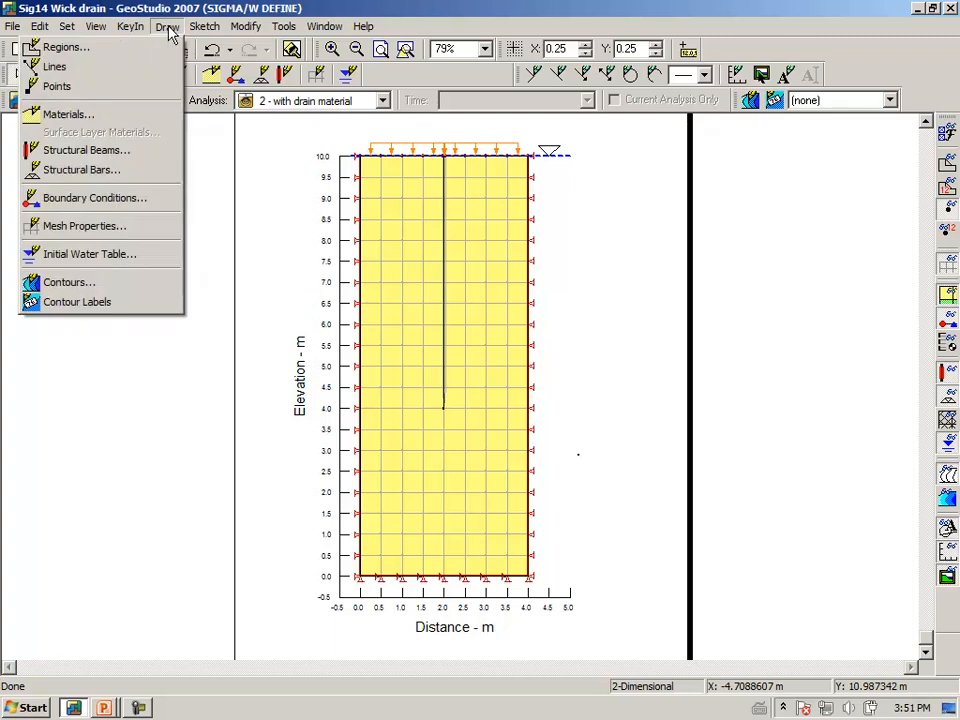
left_click(140, 114)
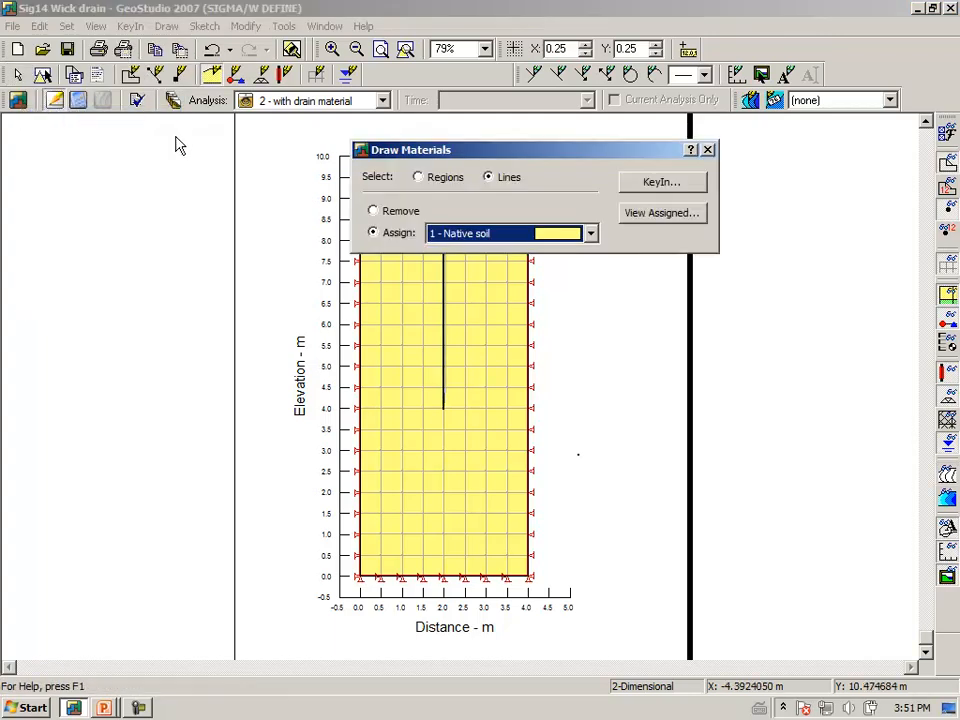
left_click(590, 238)
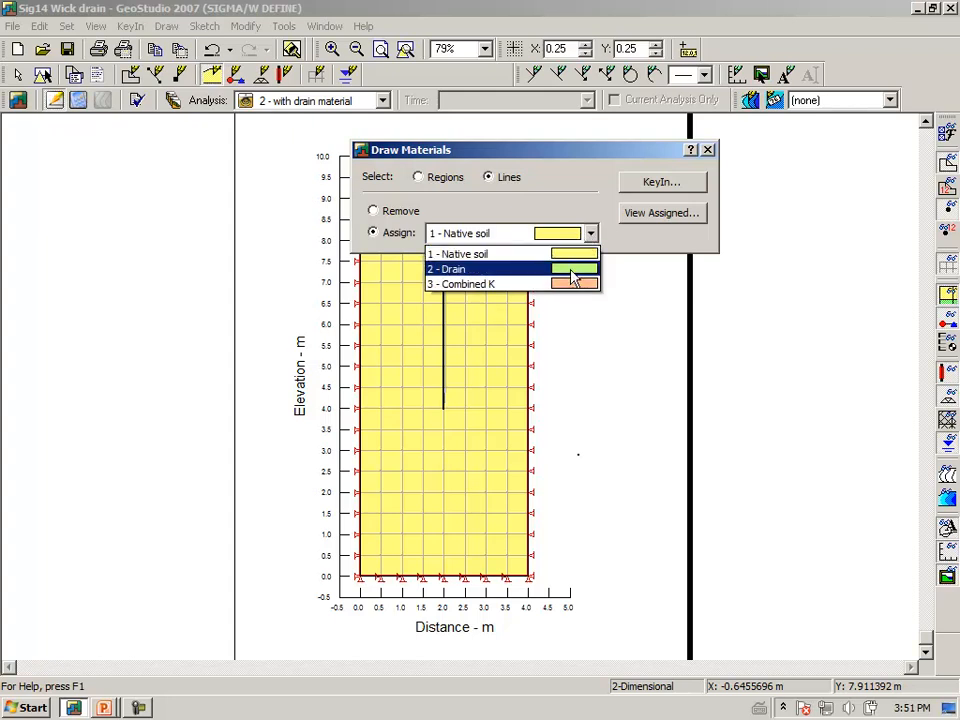
left_click(575, 270)
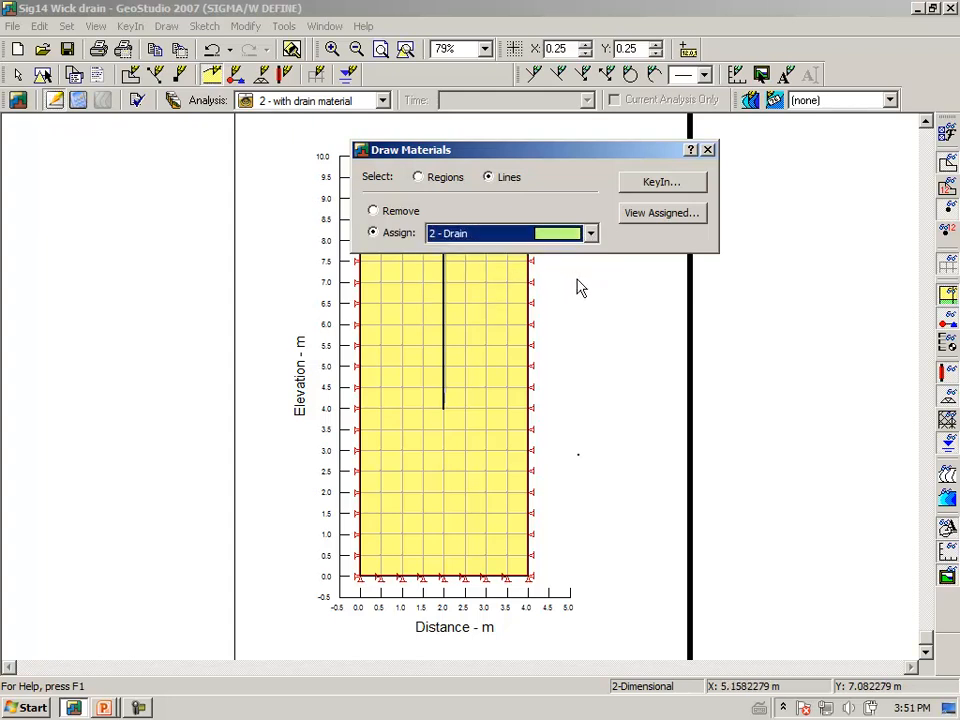
left_click(330, 50)
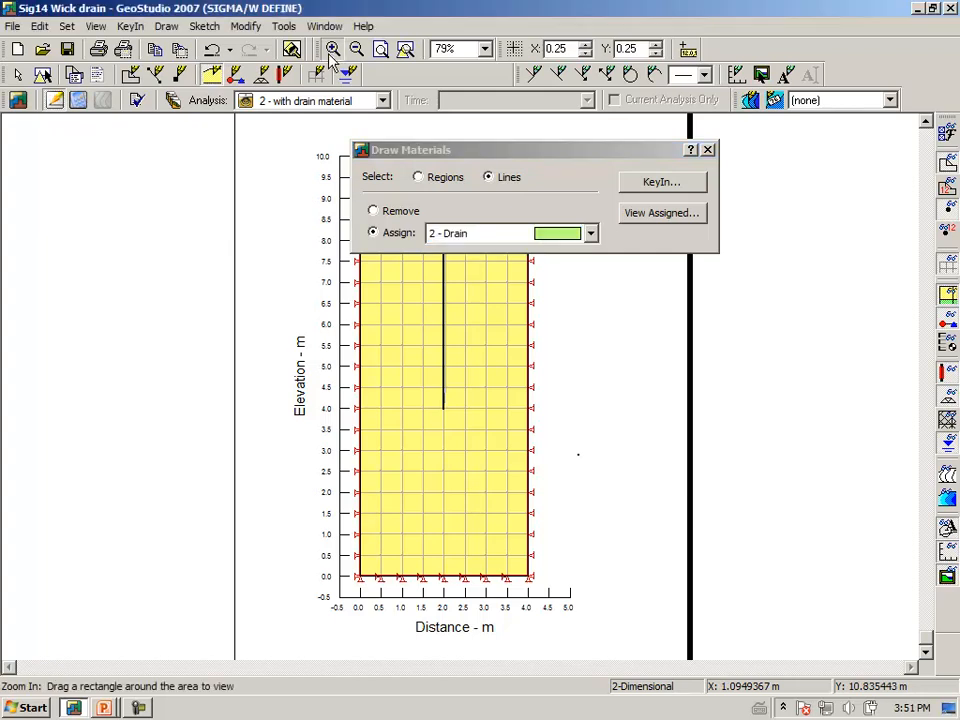
left_click_drag(420, 296, 471, 346)
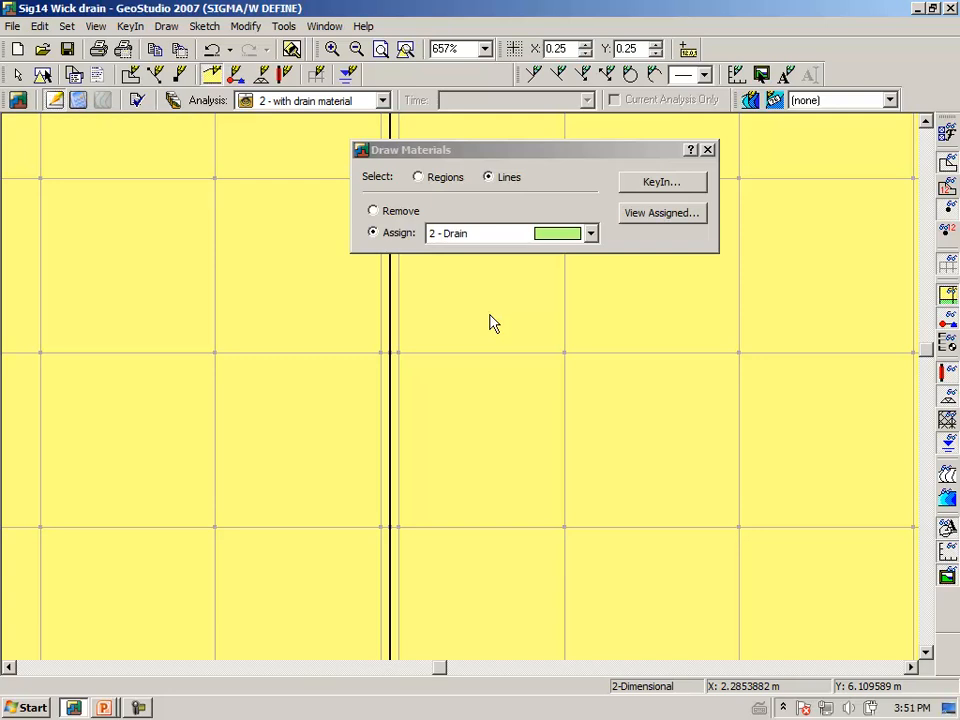
Review the Drain material's settings and its Drain hydraulic conductivity function.
left_click(648, 188)
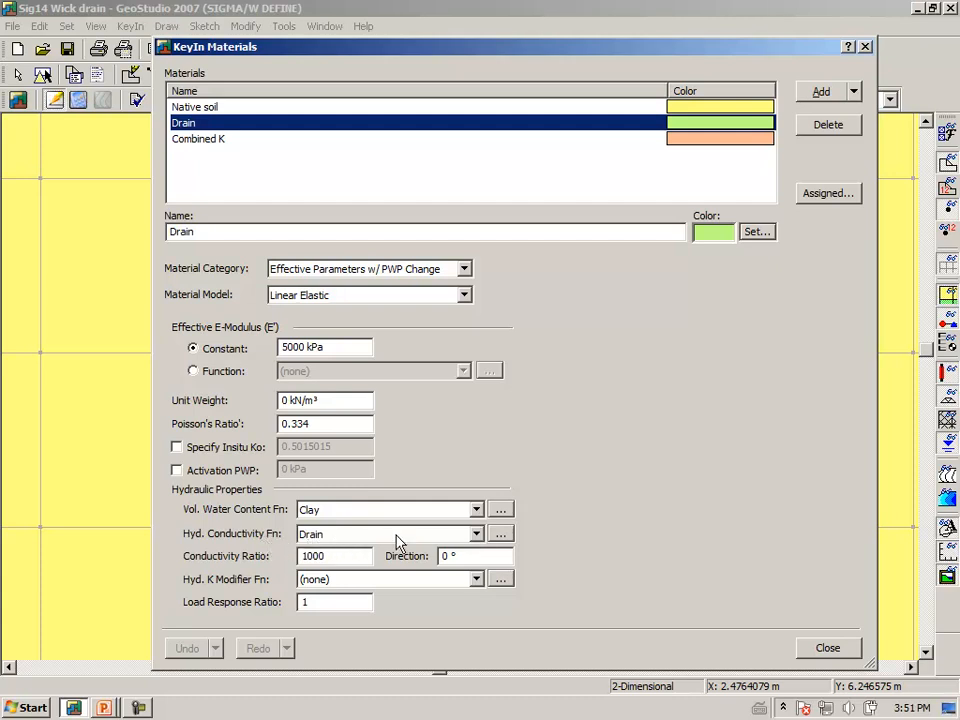
left_click(498, 537)
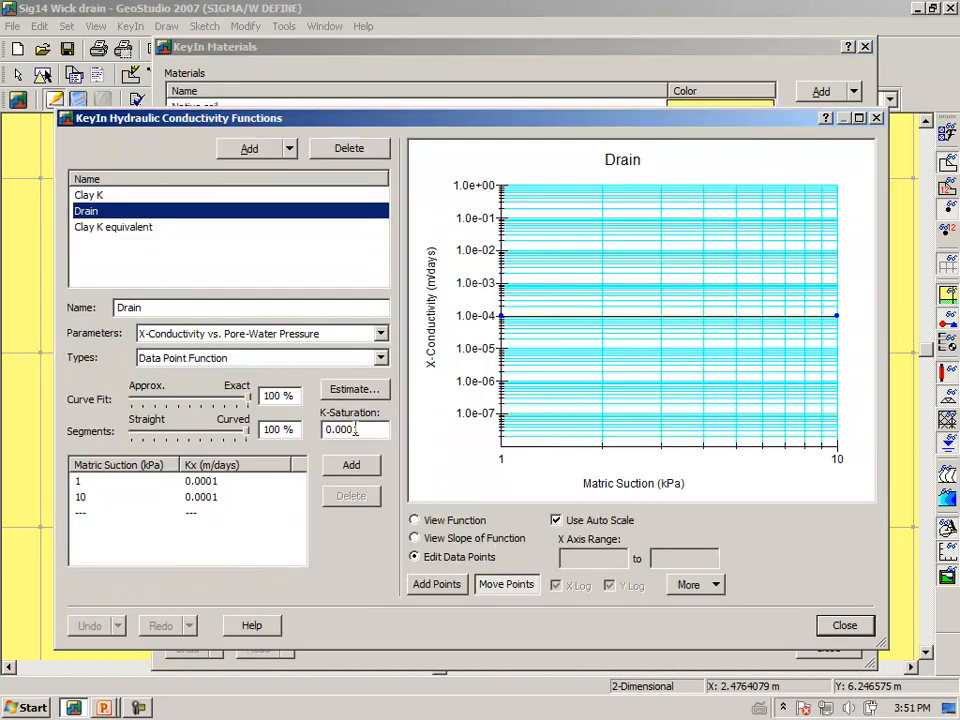
left_click(843, 627)
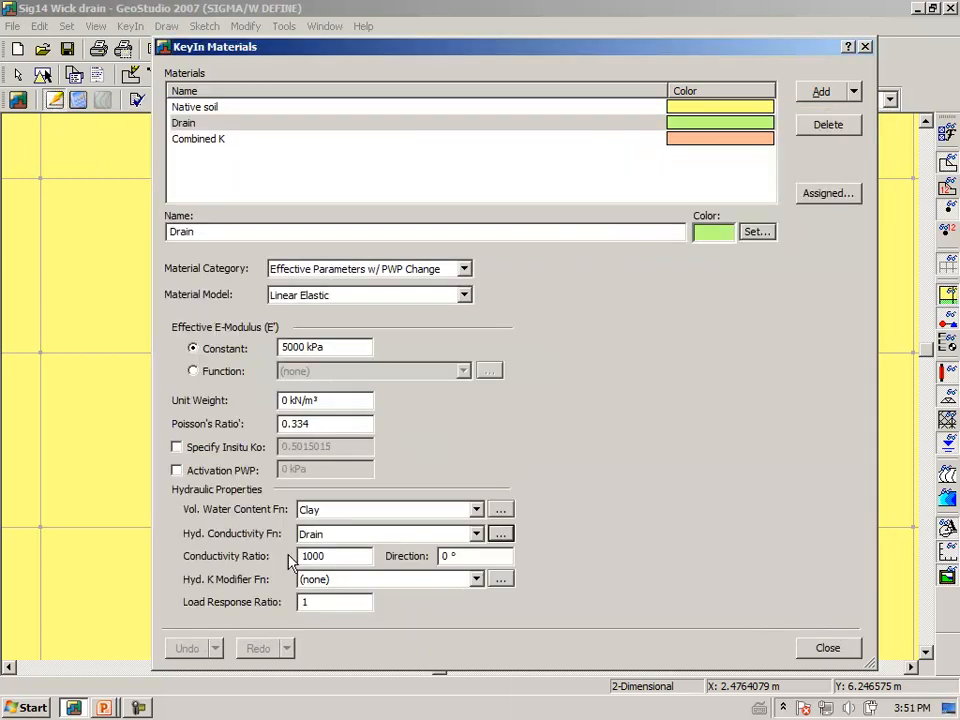
Examine the Drain material's conductivity ratio, which relates Ky to the Kx taken from the function, and close the material definitions.
left_click(345, 555)
mouse_move(554, 361)
left_mouse_down()
mouse_move(547, 419)
mouse_move(582, 367)
mouse_move(566, 436)
left_mouse_up()
mouse_move(648, 368)
left_mouse_down()
mouse_move(645, 401)
mouse_move(670, 374)
mouse_move(702, 392)
left_mouse_up()
mouse_move(741, 350)
left_mouse_down()
mouse_move(740, 398)
mouse_move(767, 400)
left_mouse_up()
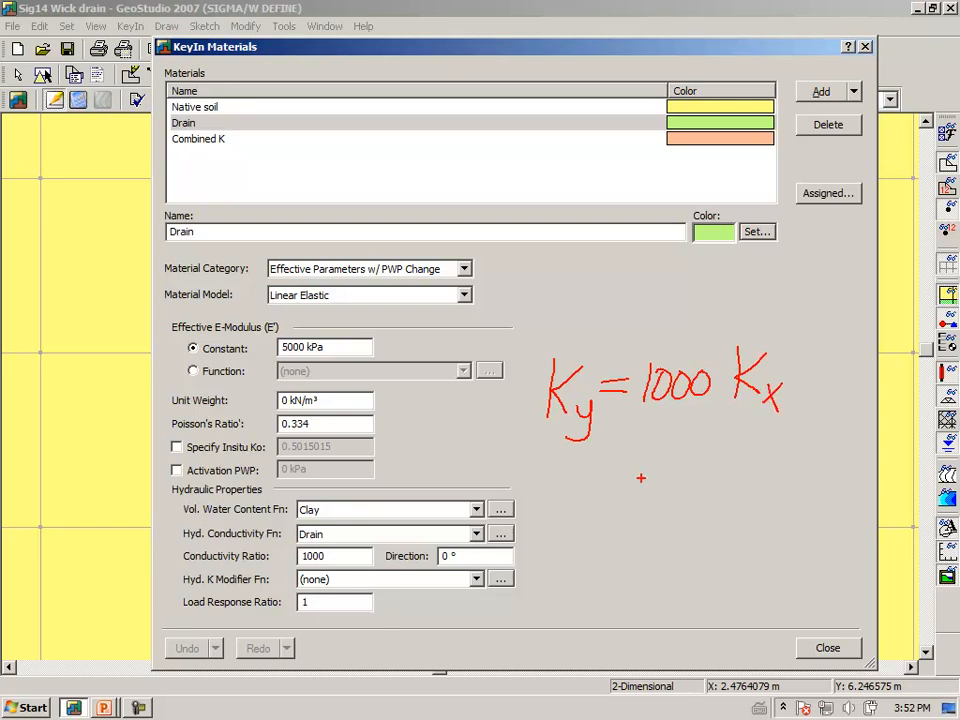
mouse_move(624, 461)
left_mouse_down()
mouse_move(618, 500)
mouse_move(636, 513)
left_mouse_up()
mouse_move(697, 449)
left_mouse_down()
mouse_move(678, 496)
mouse_move(688, 476)
mouse_move(722, 489)
mouse_move(700, 548)
mouse_move(714, 524)
left_mouse_up()
left_click_drag(718, 530, 756, 545)
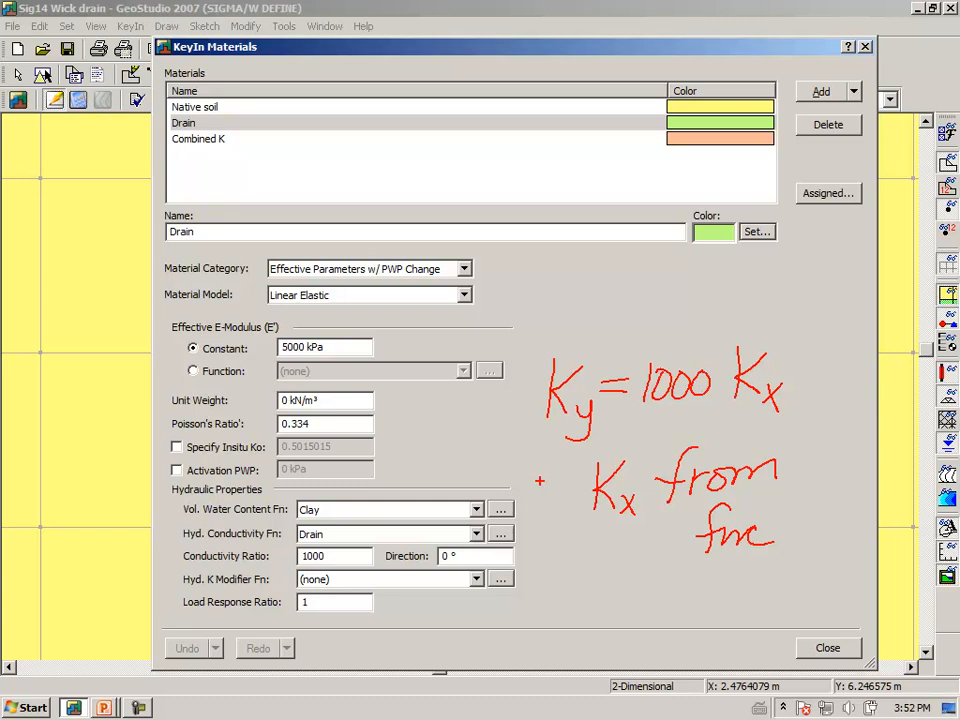
key("Escape")
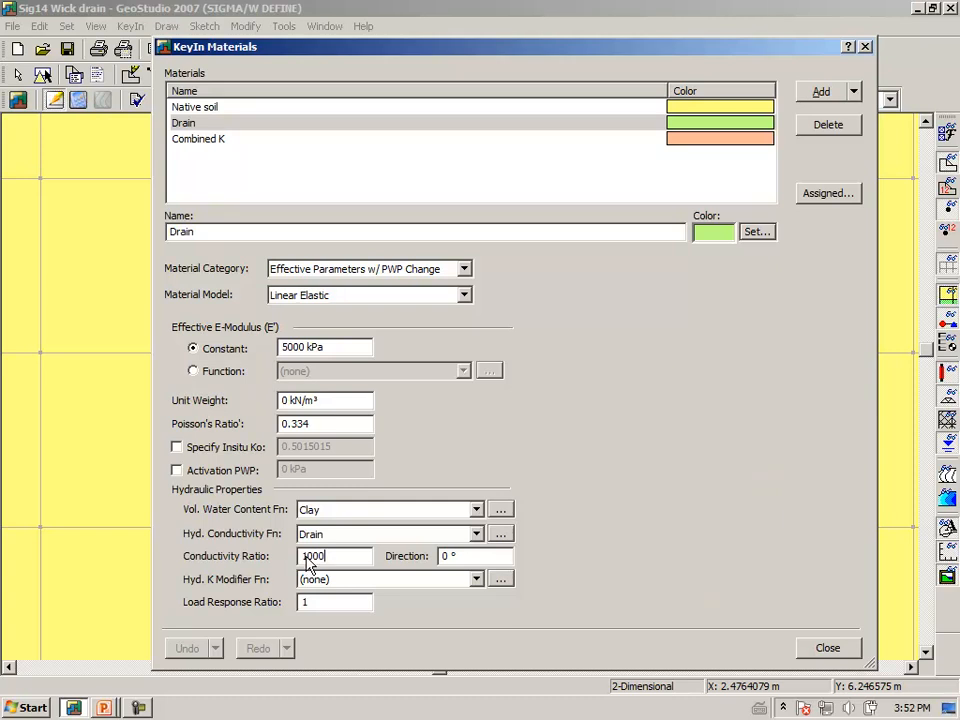
left_click(827, 648)
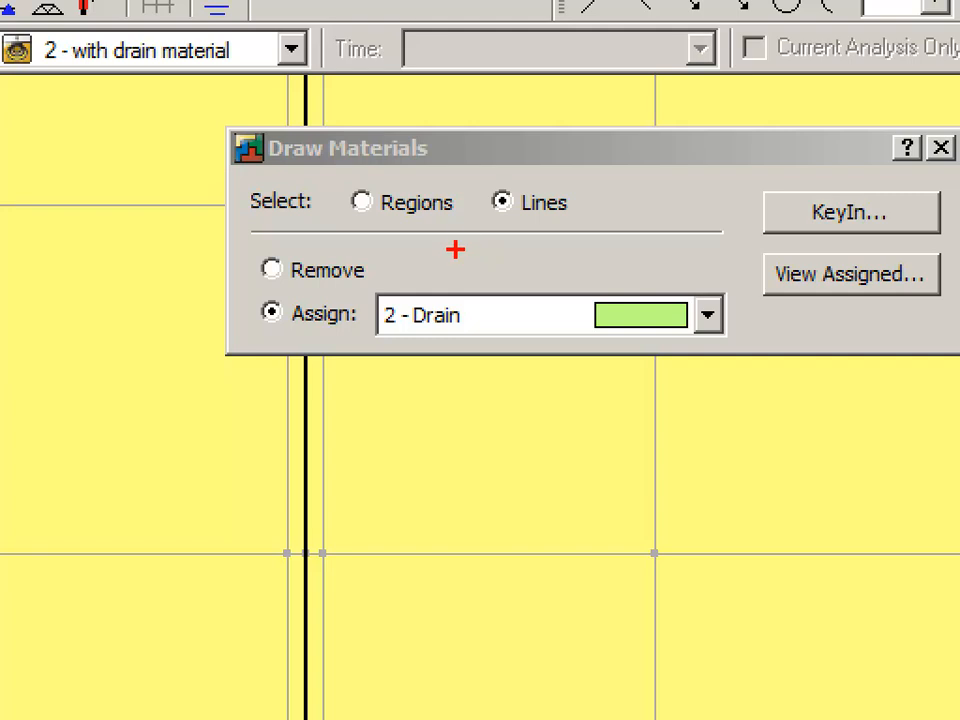
Assign the Drain material to the interface elements on both sides of the wick drain line.
left_click_drag(455, 249, 595, 249)
mouse_move(604, 200)
left_mouse_down()
mouse_move(572, 178)
mouse_move(478, 190)
left_mouse_up()
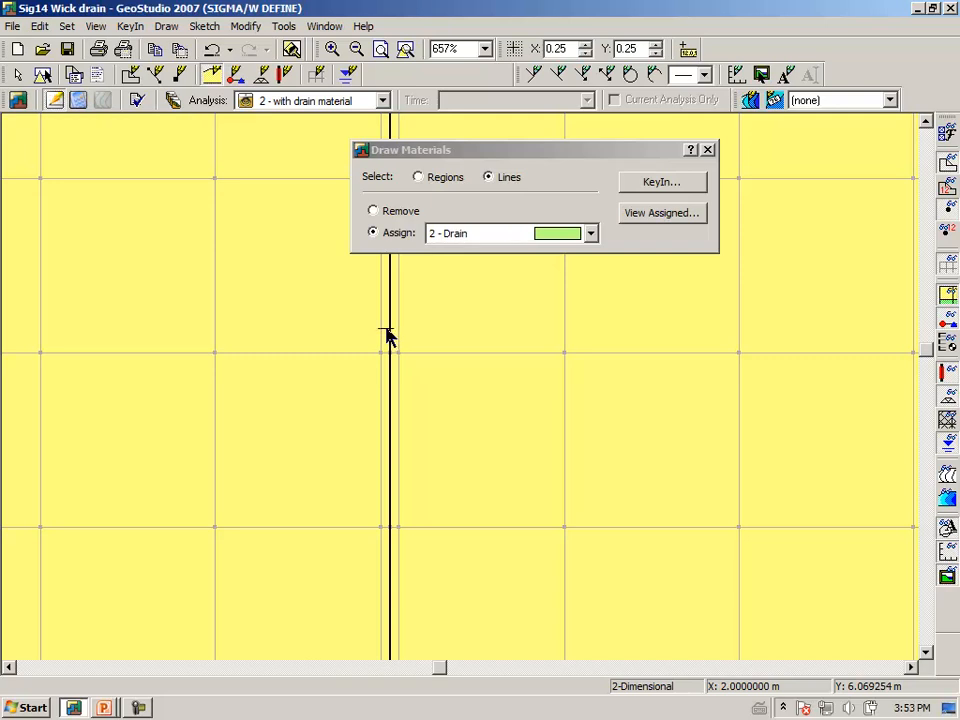
left_click(388, 335)
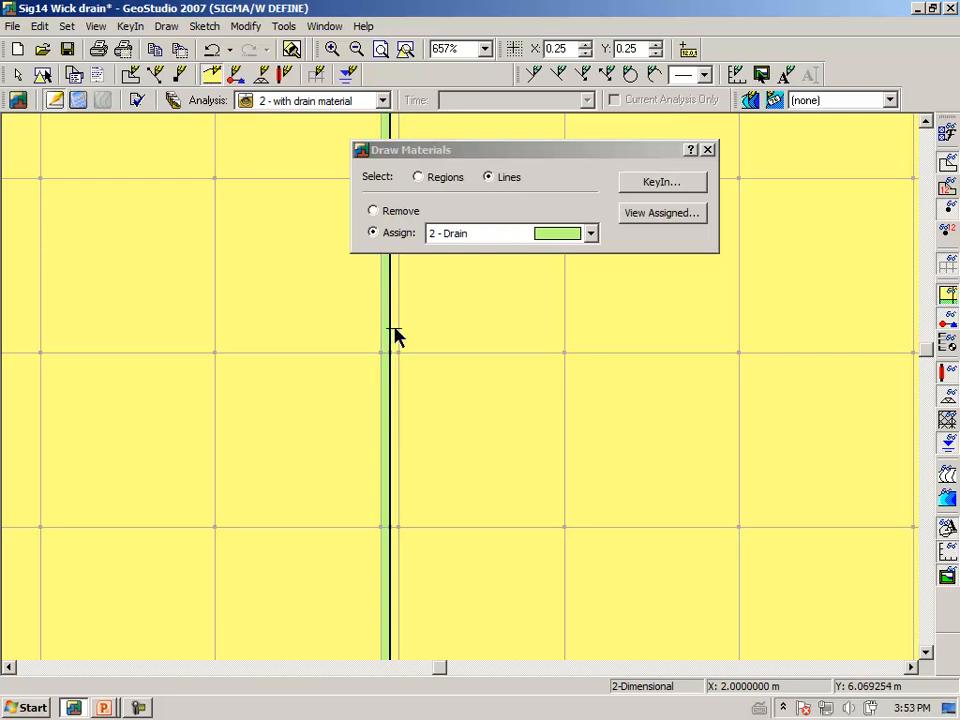
left_click(395, 330)
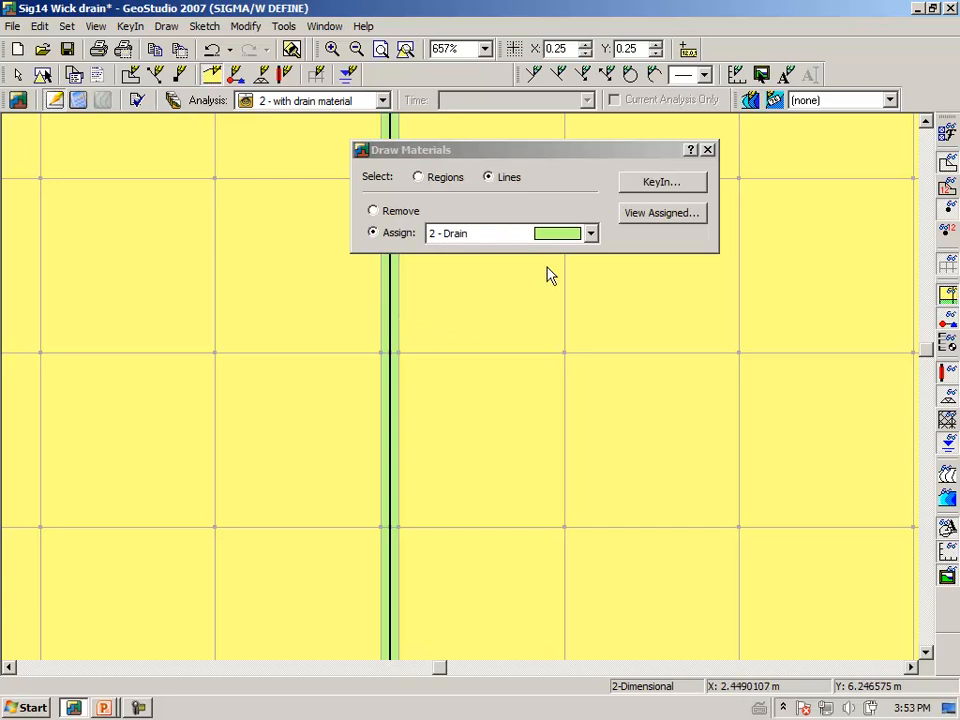
left_click(708, 149)
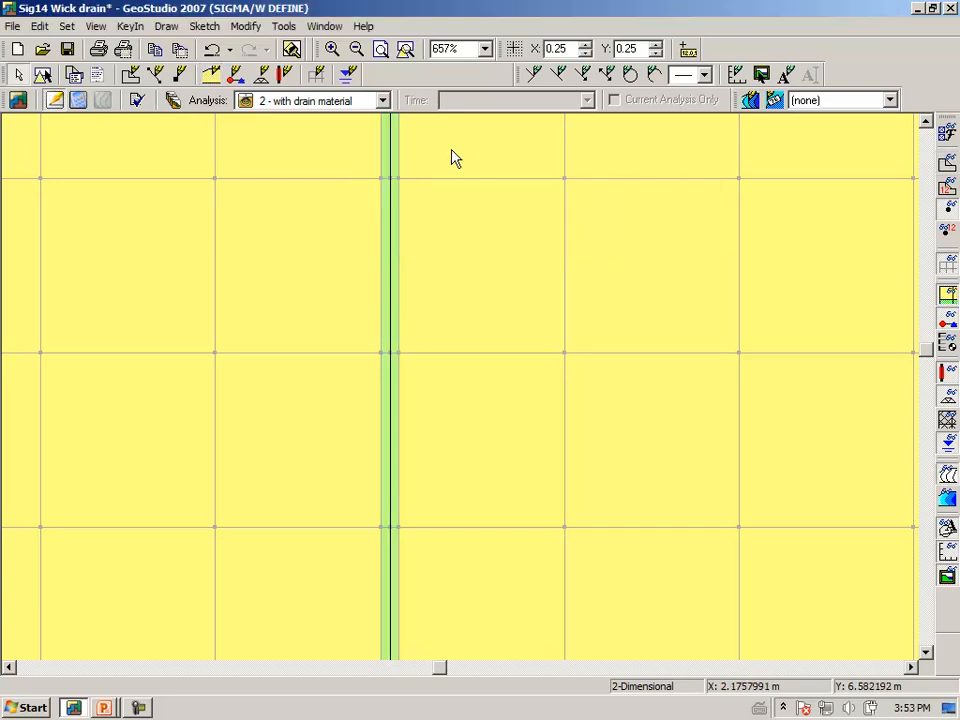
Save the changes to Sig14 Wick drain.gsz and solve the "2 - with drain material" analysis.
left_click(405, 48)
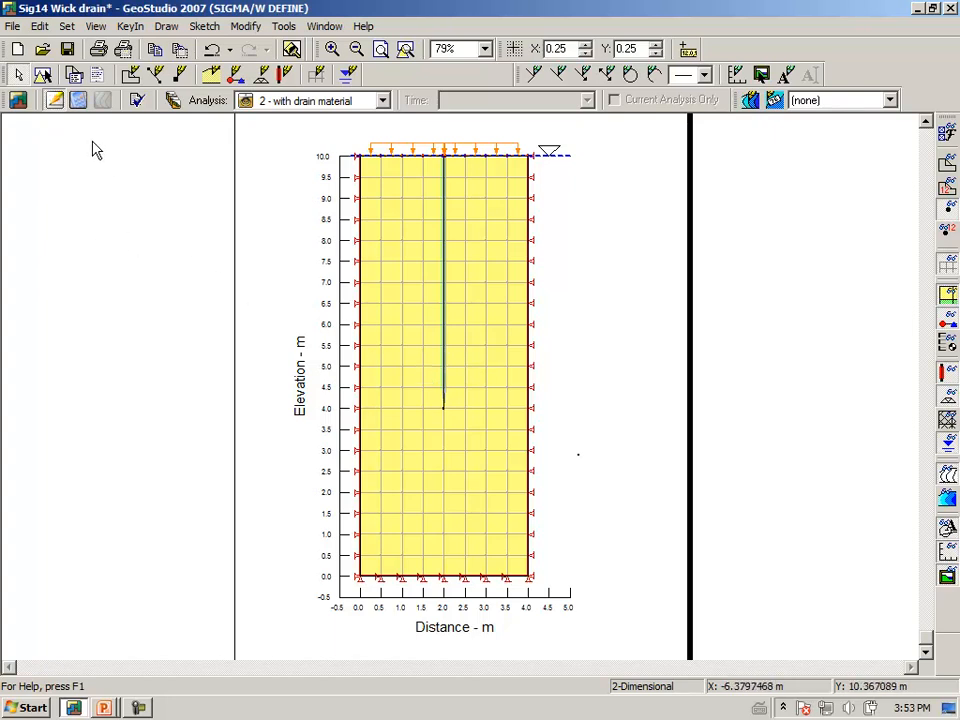
left_click(79, 104)
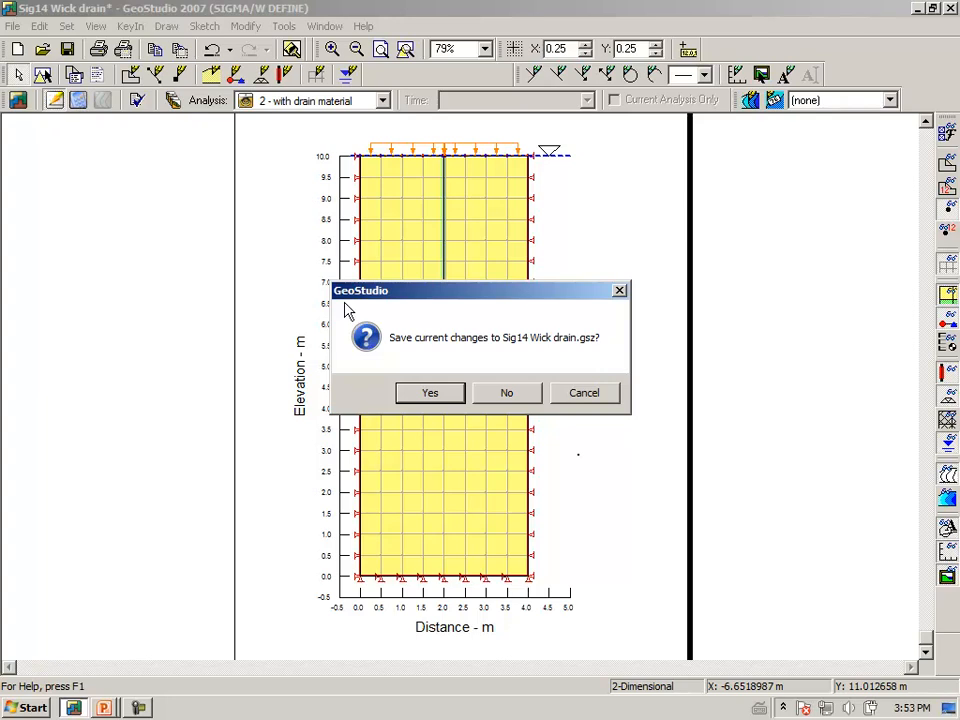
left_click(430, 394)
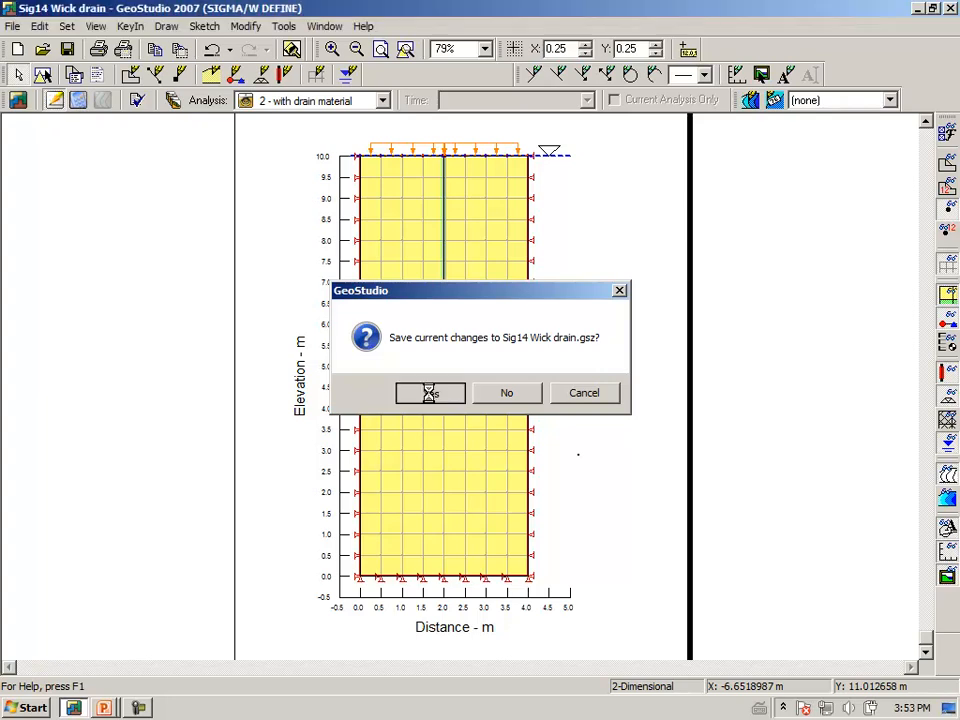
left_click(692, 454)
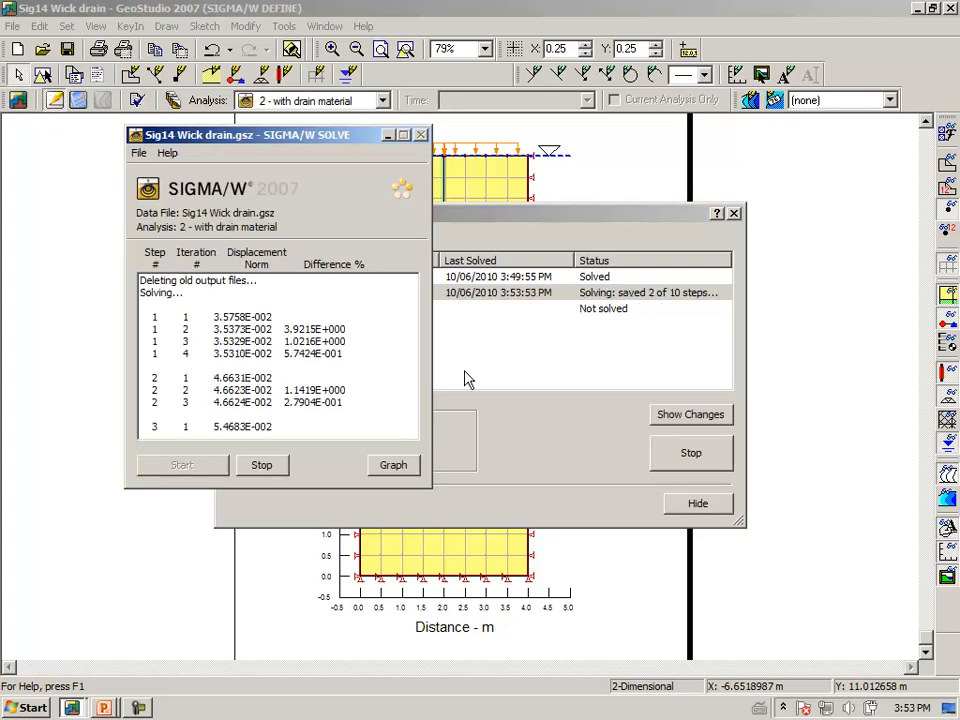
Display the contour results of the "2 - with drain material" analysis and examine the "Pressure profile at center line" graph.
left_click(696, 502)
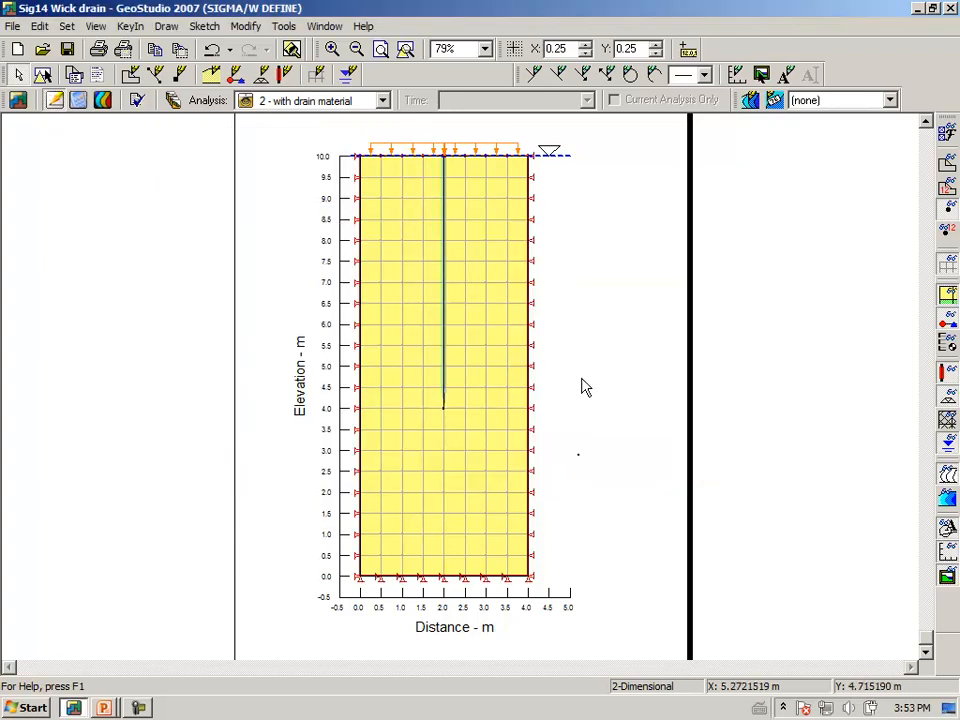
left_click(103, 101)
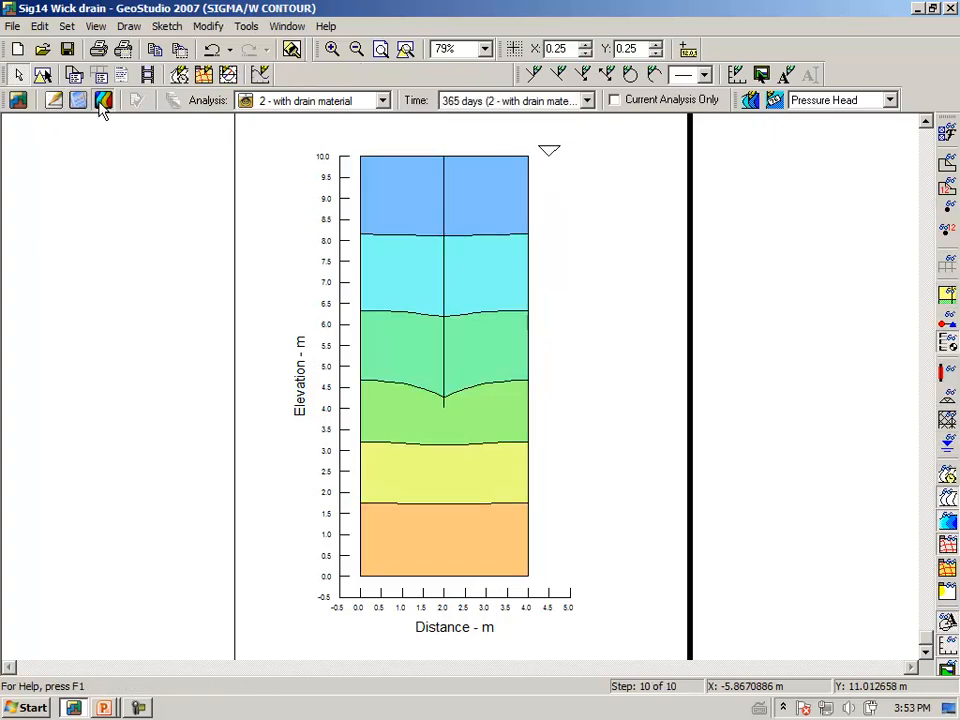
left_click(128, 26)
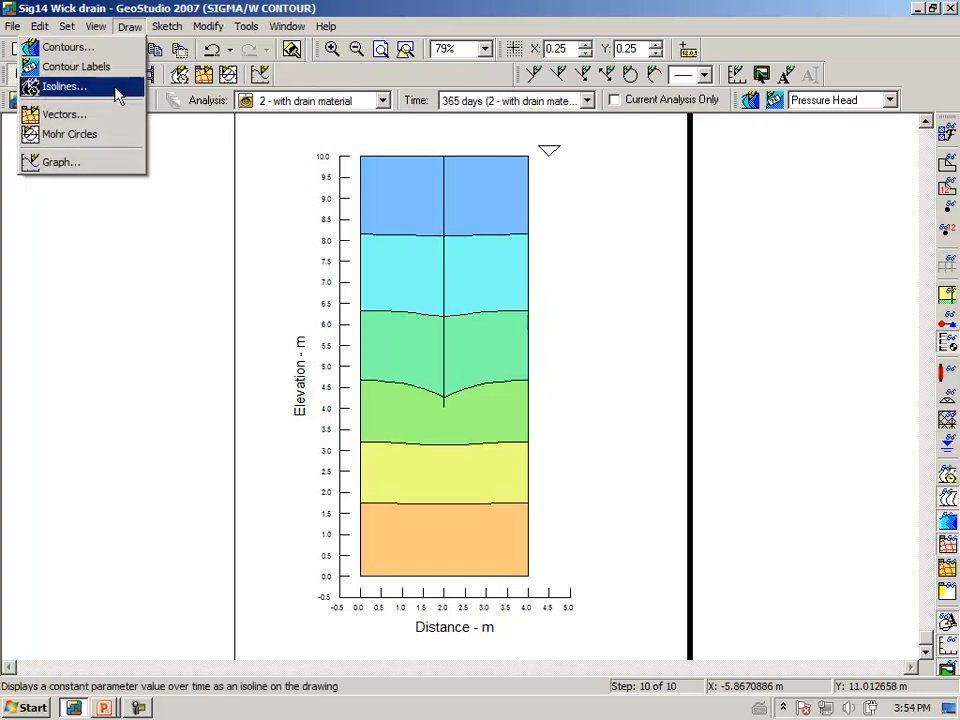
left_click(82, 162)
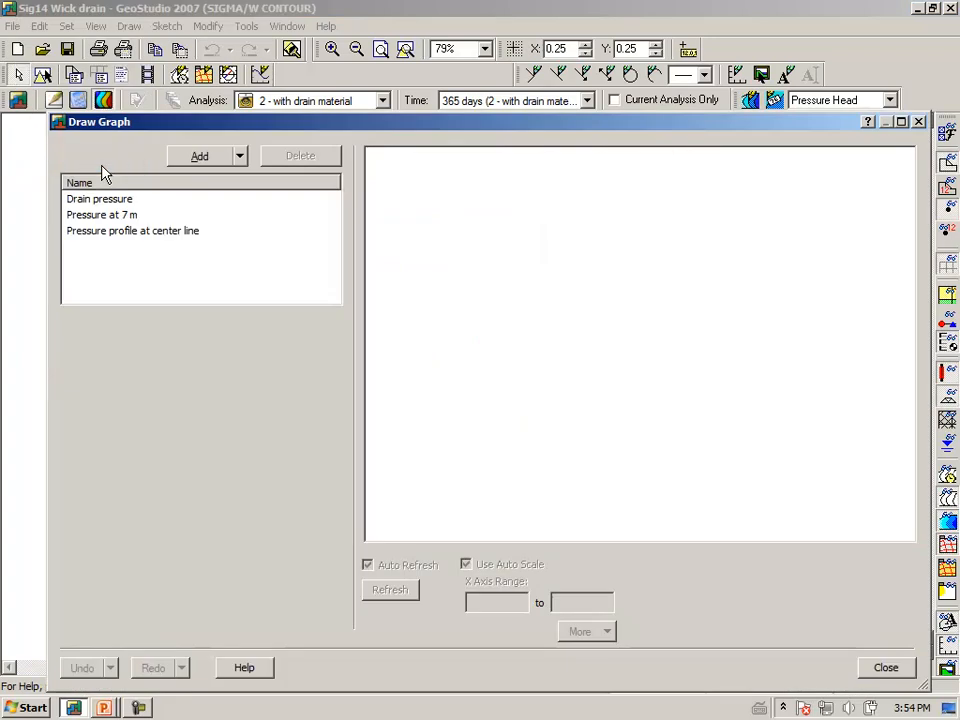
left_click(115, 237)
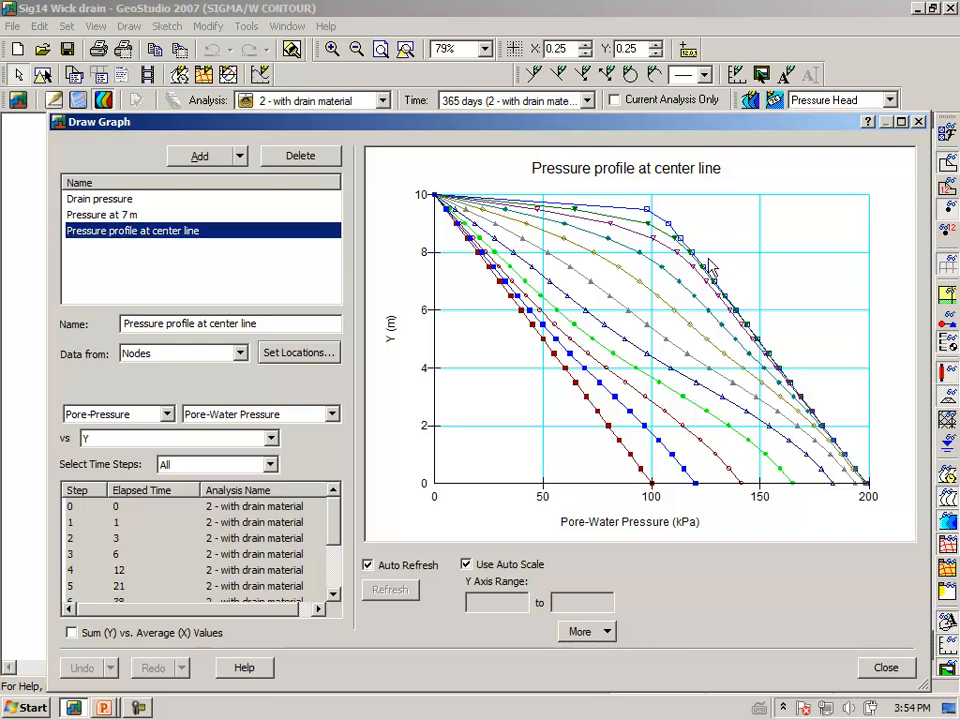
mouse_move(660, 303)
mouse_move(698, 492)
Examine the "Drain pressure" graph, check which geometry line supplies its data locations, and close the graphs.
left_click(105, 204)
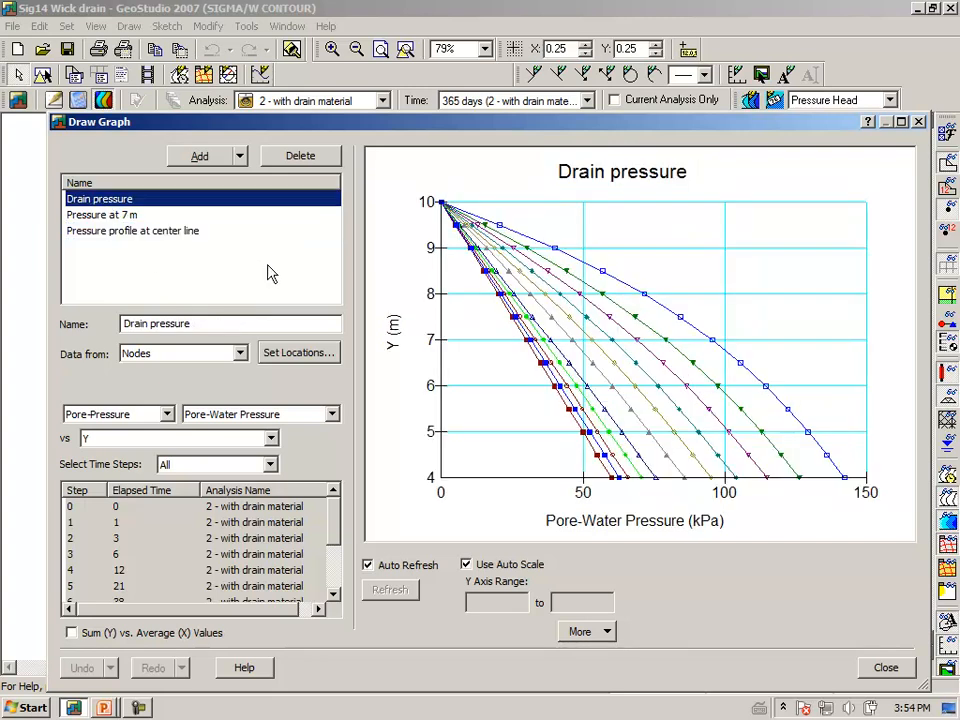
left_click(302, 357)
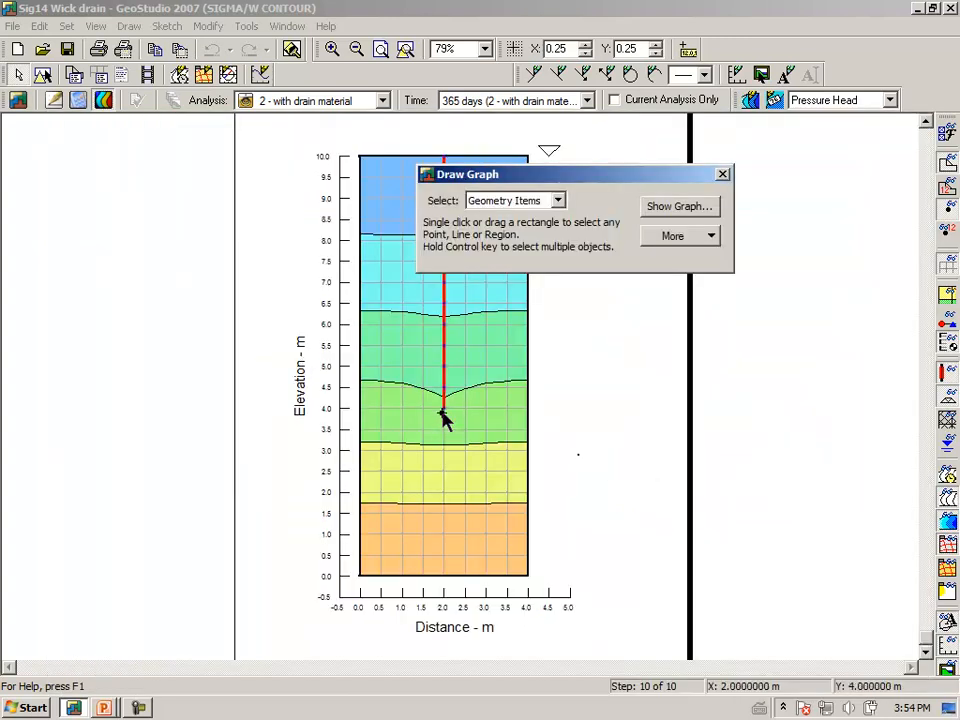
left_click_drag(551, 179, 615, 176)
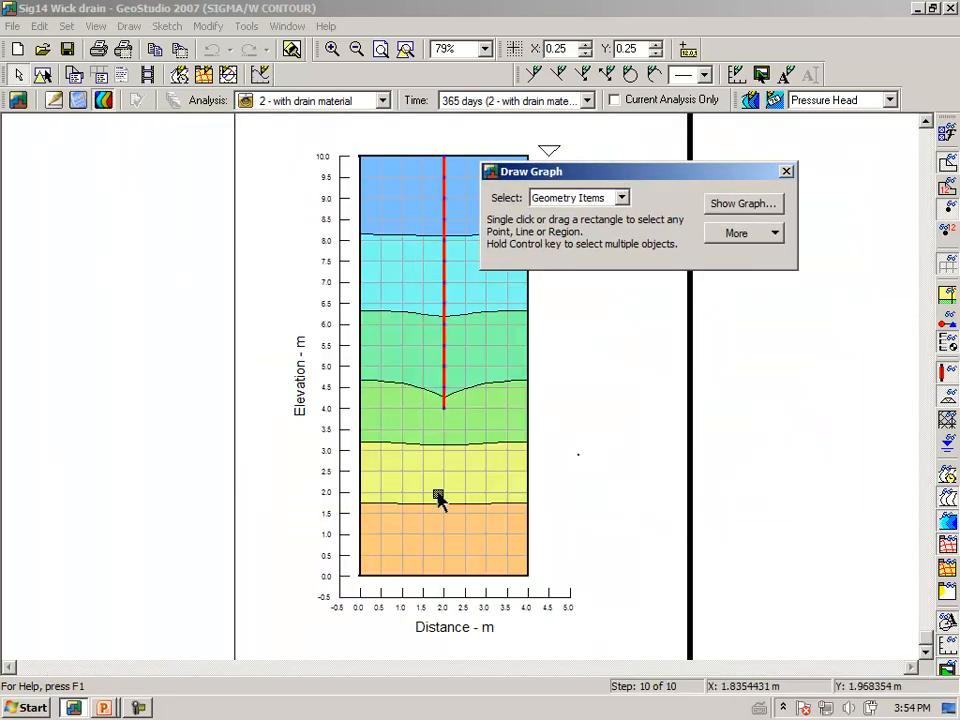
left_click(787, 175)
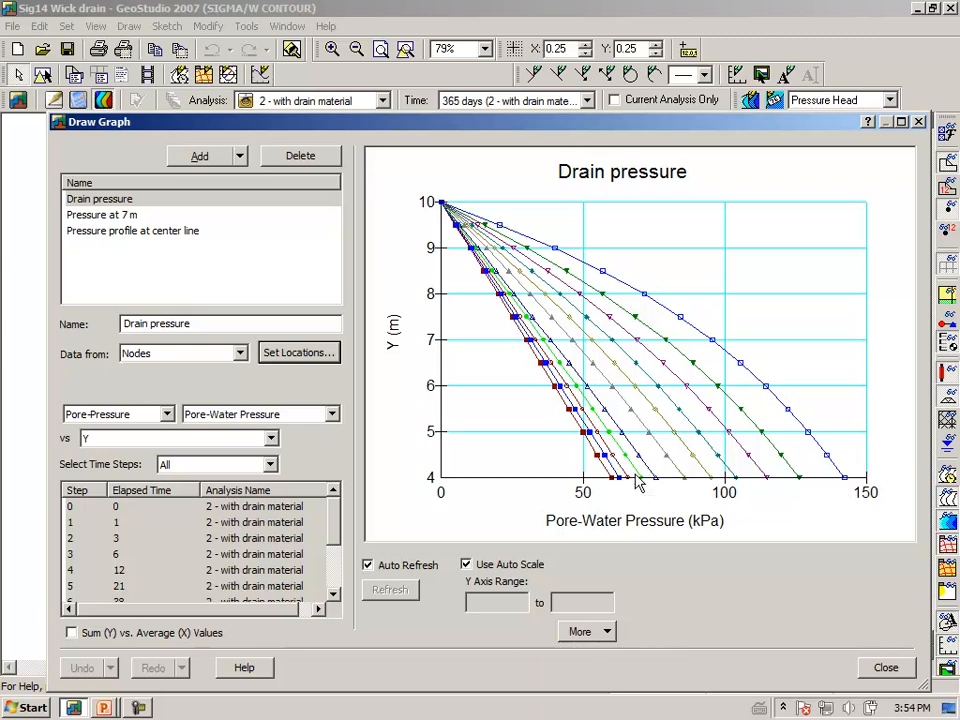
mouse_move(624, 484)
left_click(886, 670)
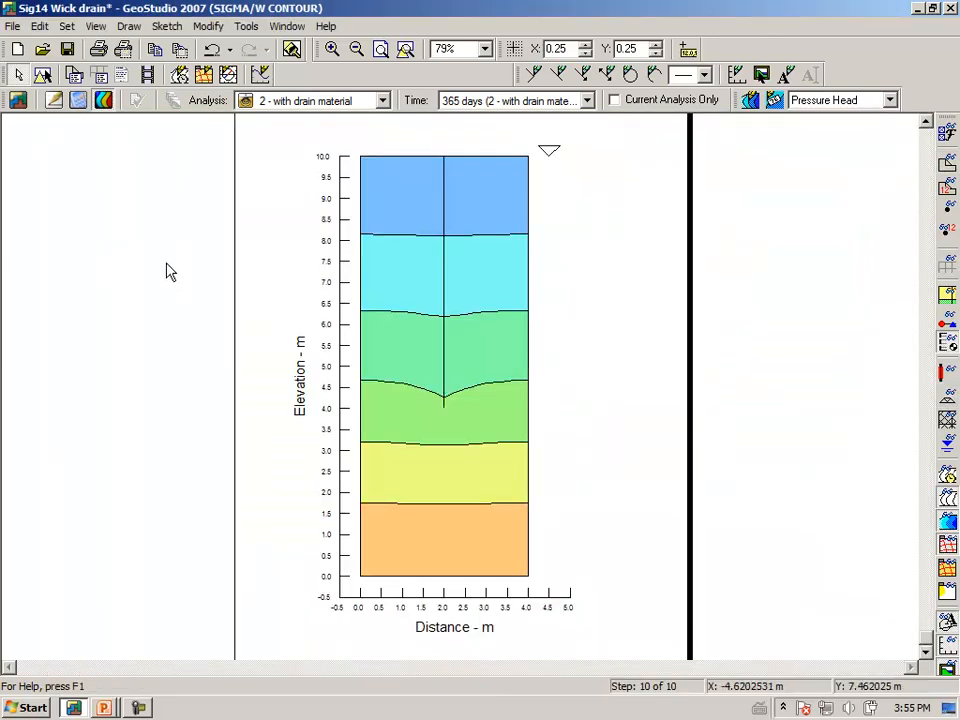
Return to the model definition, make "3 - no well resistance" the current analysis, and inspect the mesh around the drain line.
left_click(56, 106)
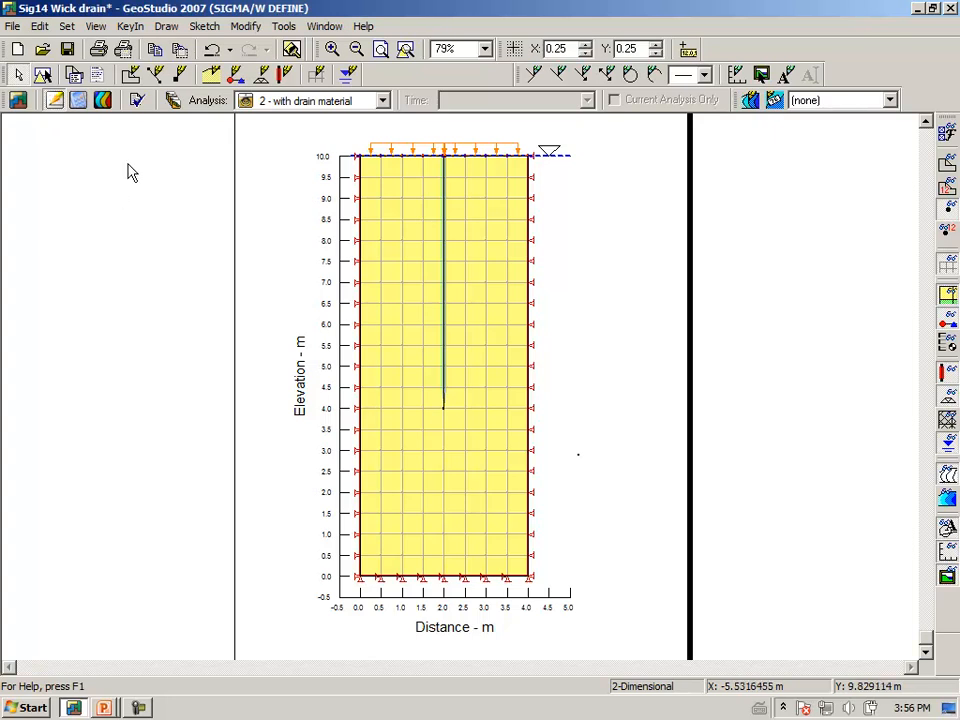
left_click(381, 101)
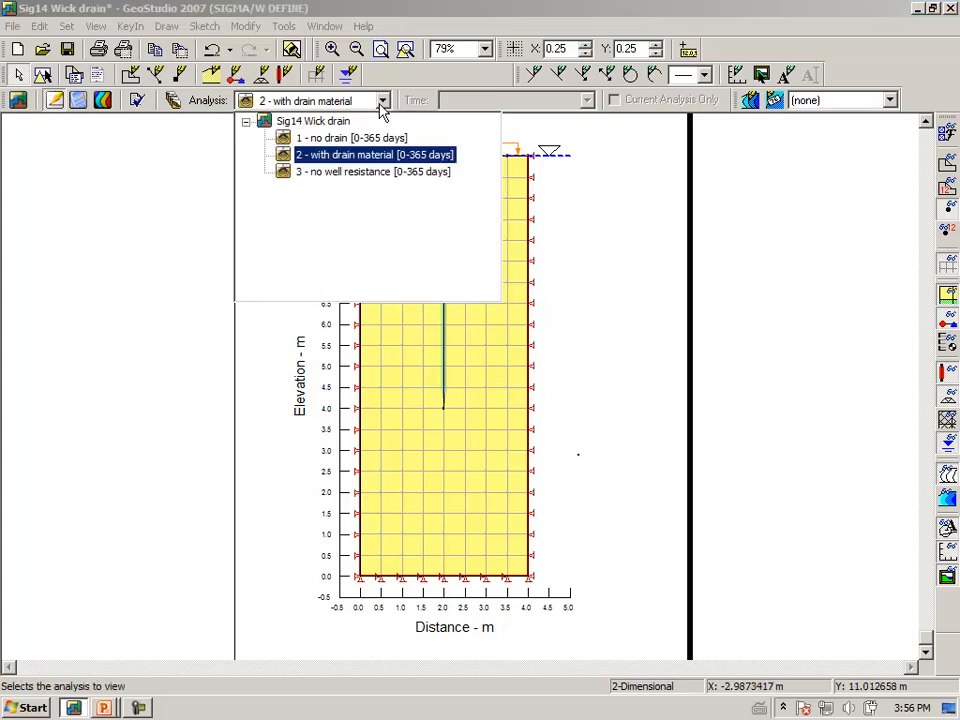
left_click(340, 174)
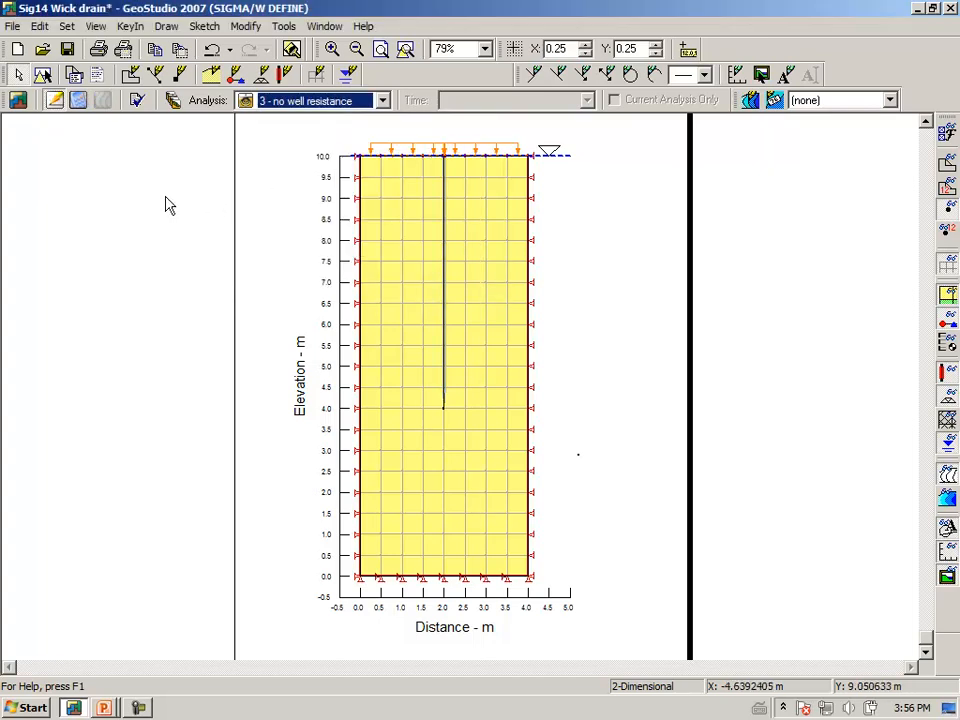
left_click(333, 48)
left_click_drag(401, 191, 482, 276)
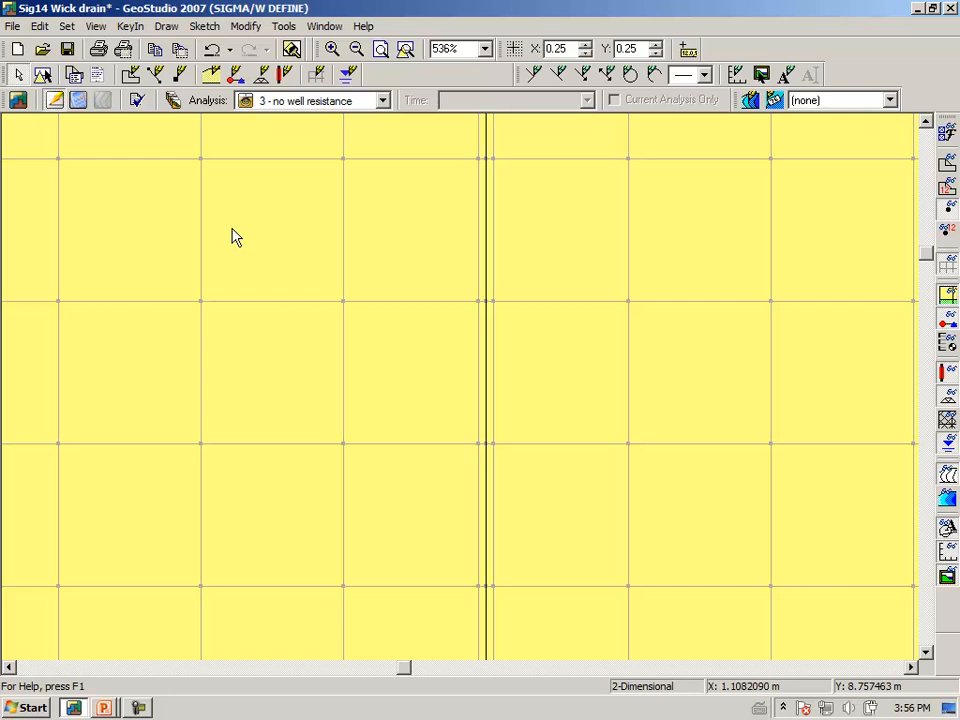
left_click(405, 52)
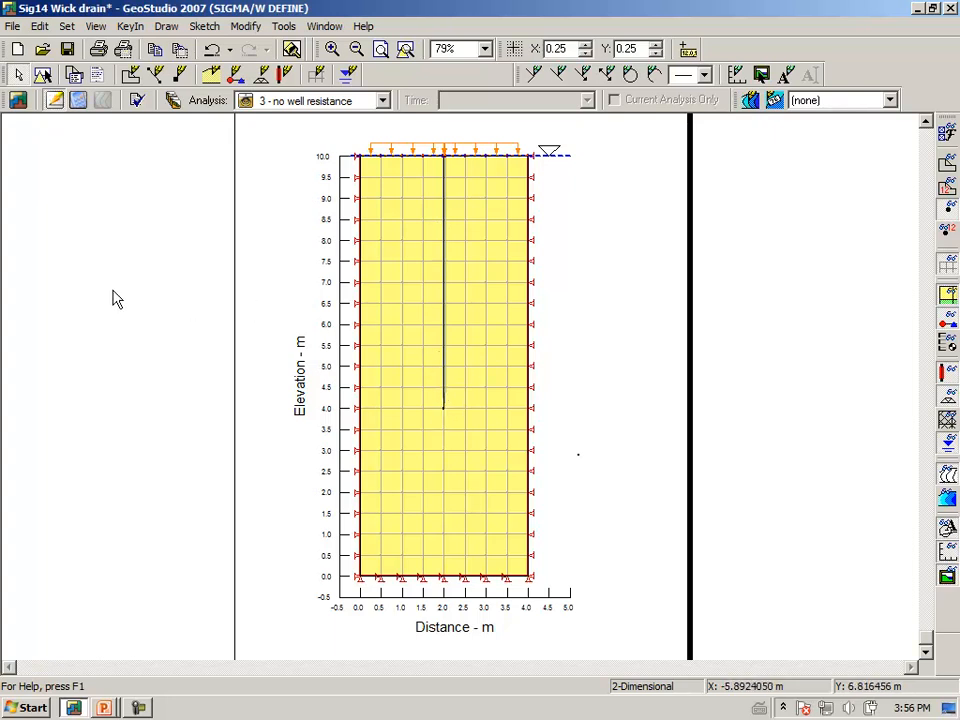
key("ctrl+2")
mouse_move(595, 241)
left_mouse_down()
mouse_move(607, 281)
mouse_move(655, 269)
mouse_move(676, 251)
mouse_move(656, 276)
left_mouse_up()
mouse_move(720, 222)
left_mouse_down()
mouse_move(711, 250)
mouse_move(737, 268)
left_mouse_up()
mouse_move(750, 222)
left_mouse_down()
mouse_move(749, 265)
mouse_move(765, 203)
mouse_move(766, 272)
mouse_move(744, 240)
left_mouse_up()
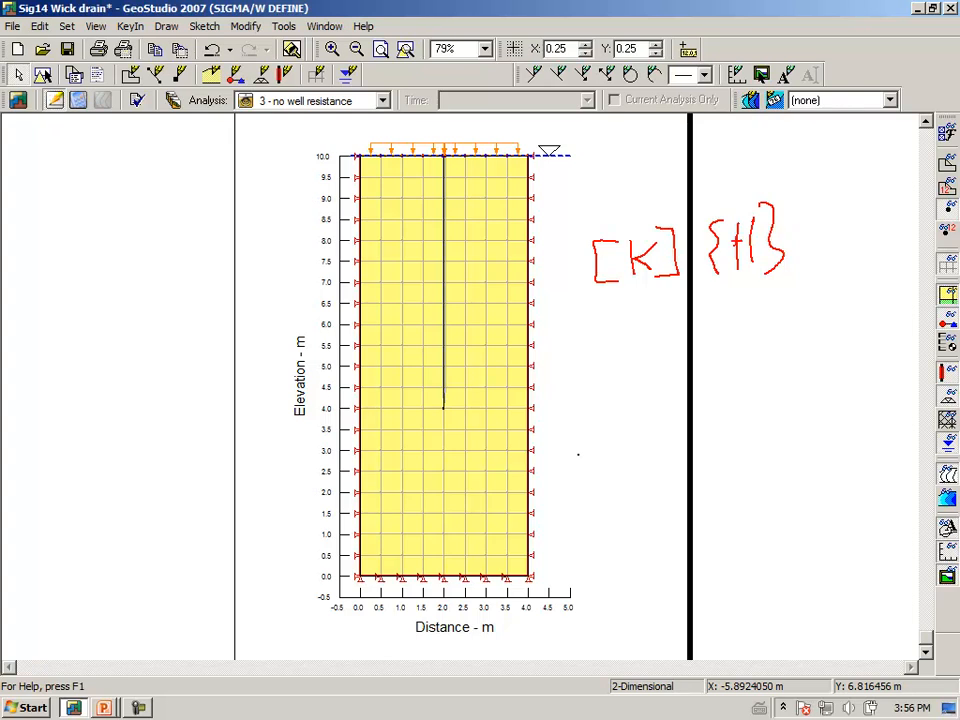
mouse_move(858, 185)
left_mouse_down()
mouse_move(830, 210)
mouse_move(840, 270)
mouse_move(890, 188)
mouse_move(889, 275)
mouse_move(850, 248)
mouse_move(866, 212)
mouse_move(866, 250)
left_mouse_up()
left_click_drag(732, 290, 760, 284)
left_click_drag(843, 285, 888, 276)
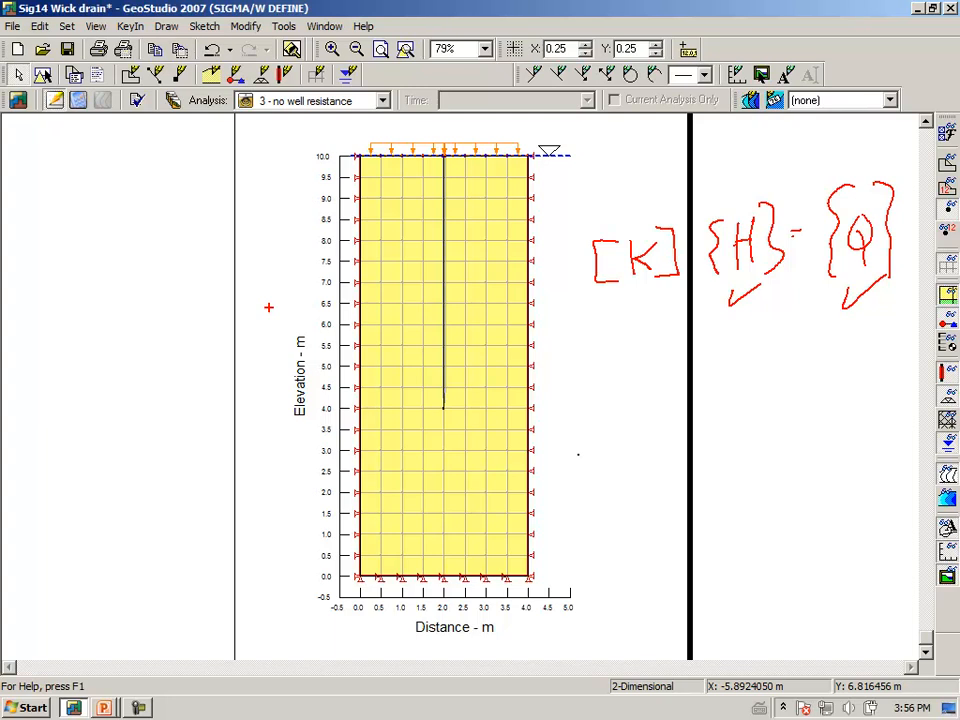
key("Escape")
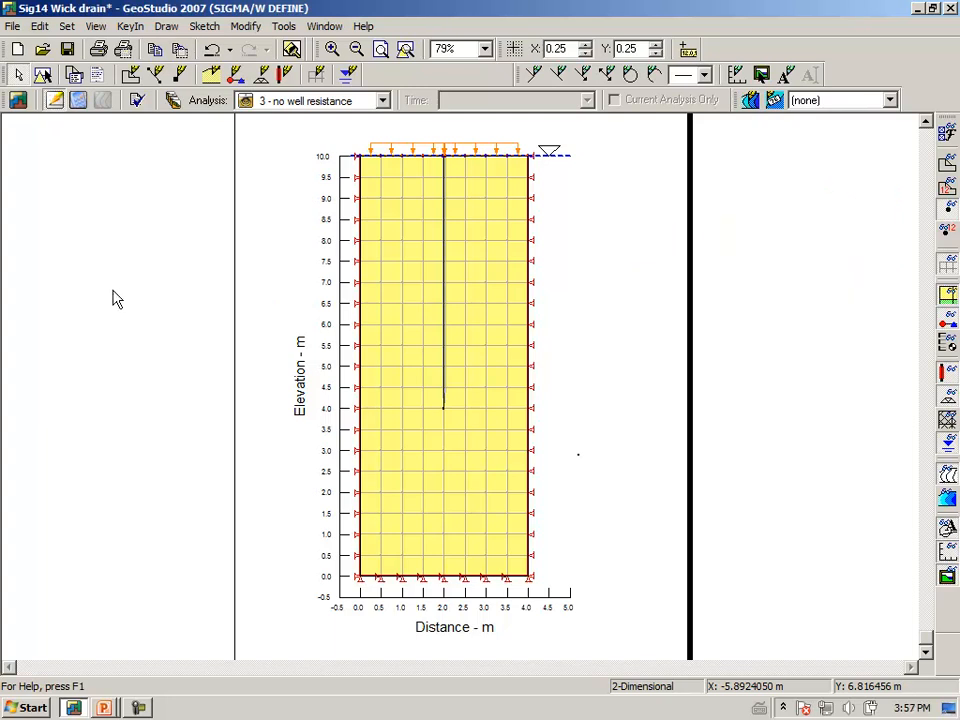
Review the defined boundary conditions and choose the hydraulic "Drain head" condition, a constant head of 10 m, for assignment.
left_click(166, 26)
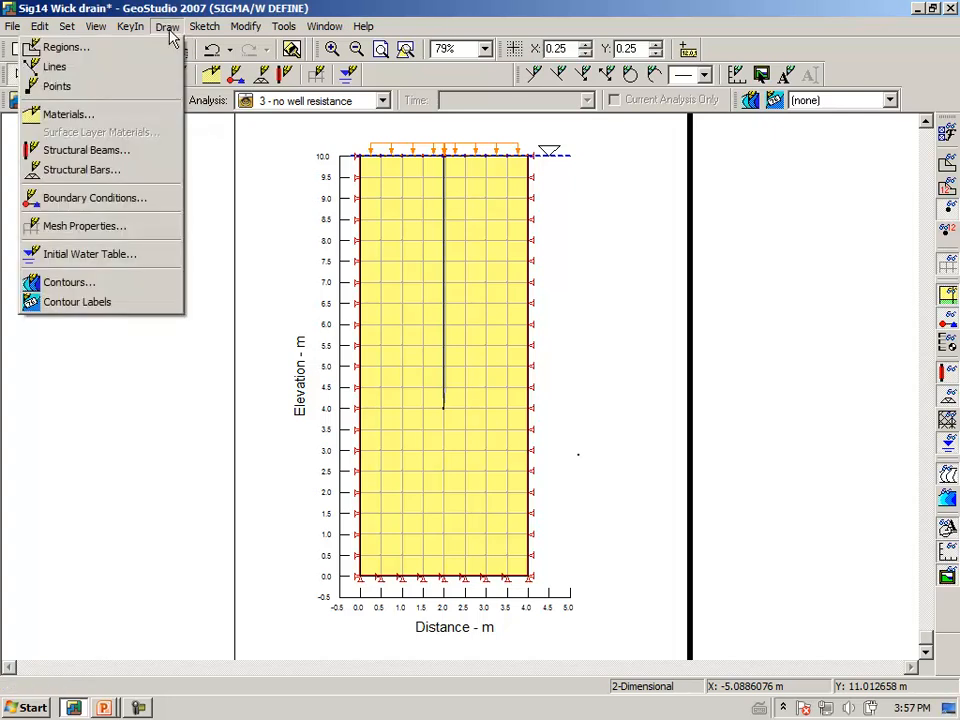
left_click(110, 198)
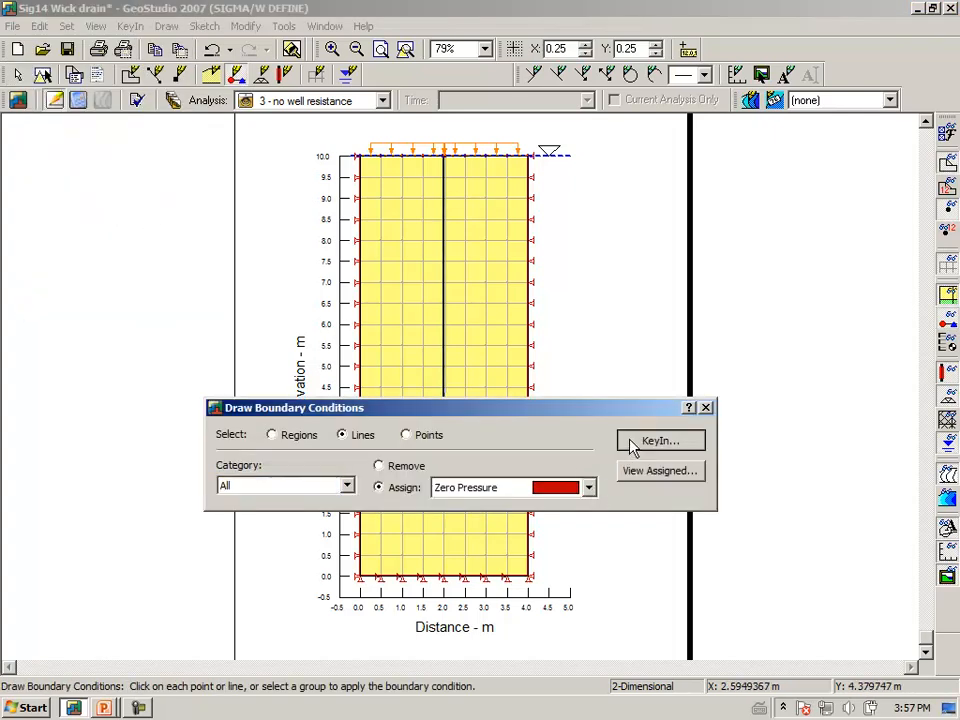
left_click(630, 441)
left_click(571, 383)
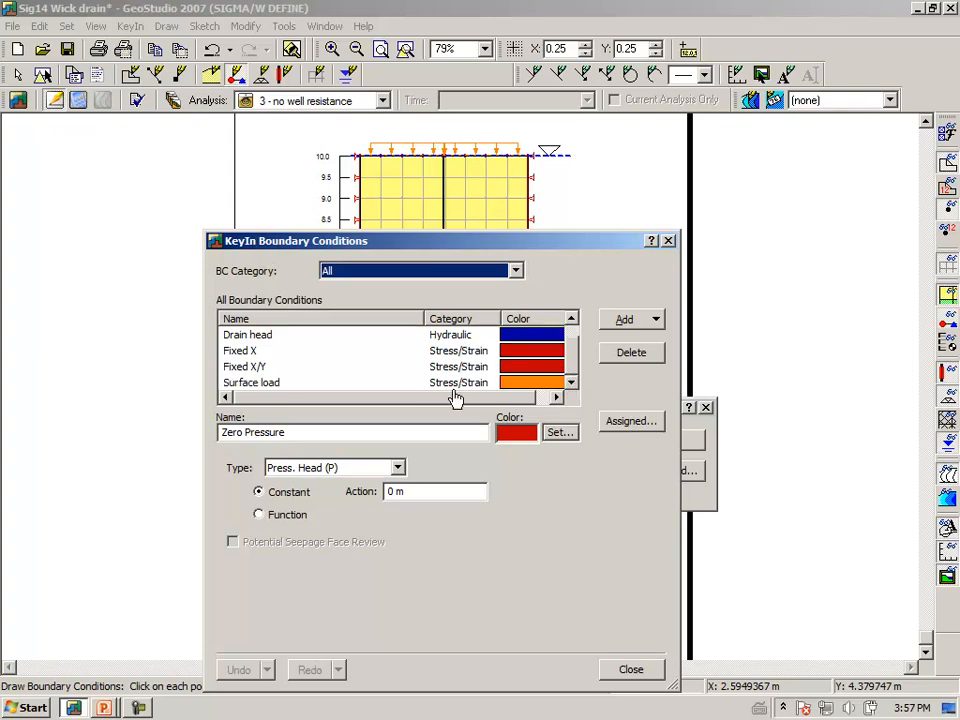
left_click(572, 319)
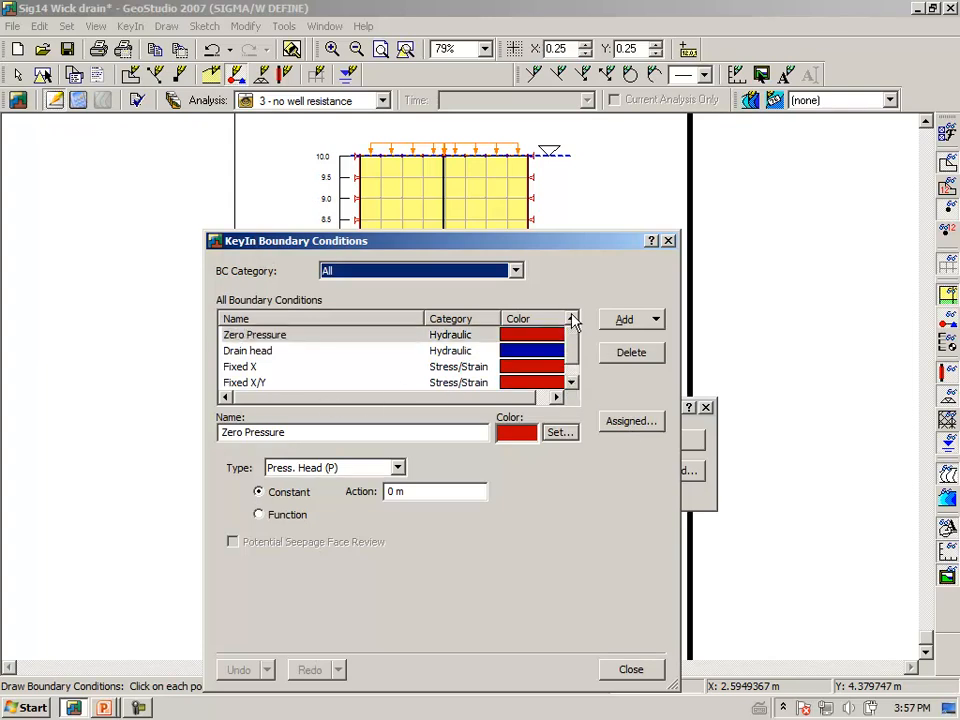
left_click(518, 351)
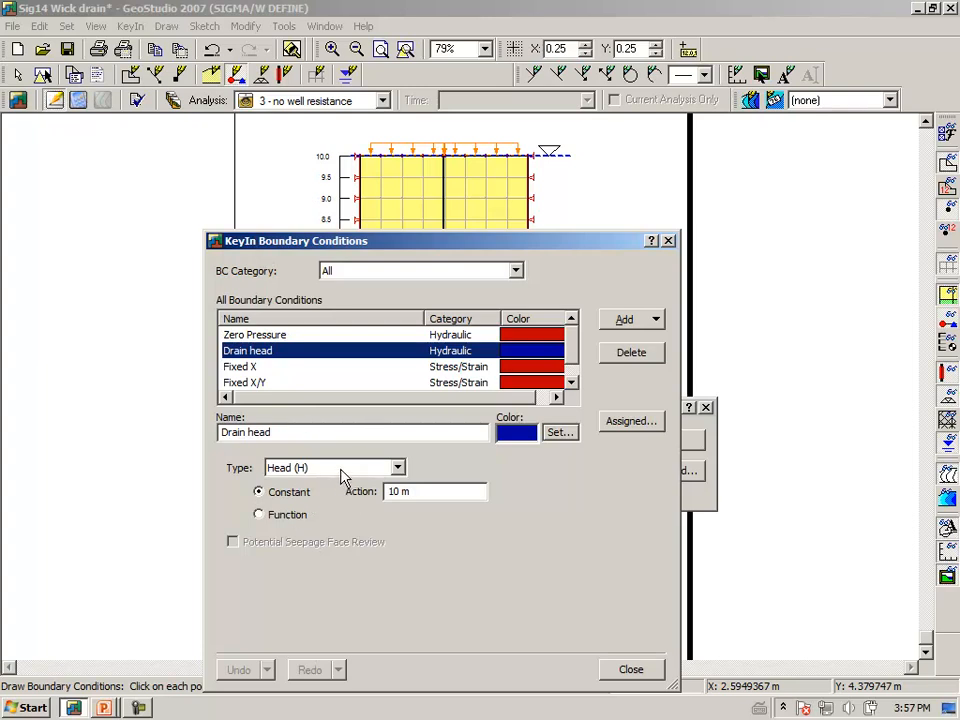
left_click(429, 491)
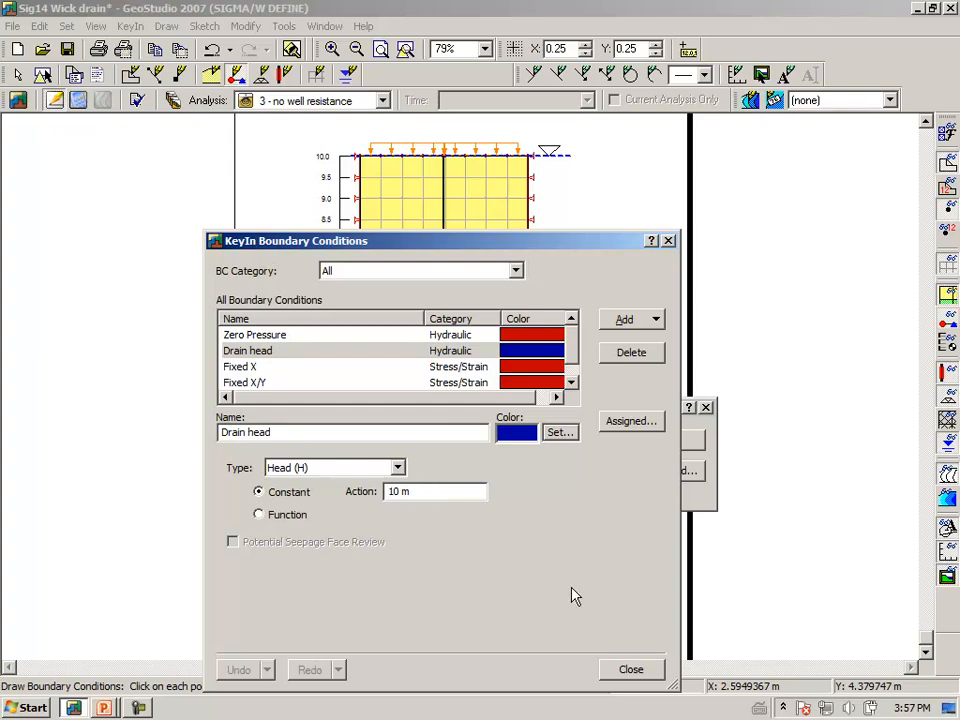
left_click(631, 674)
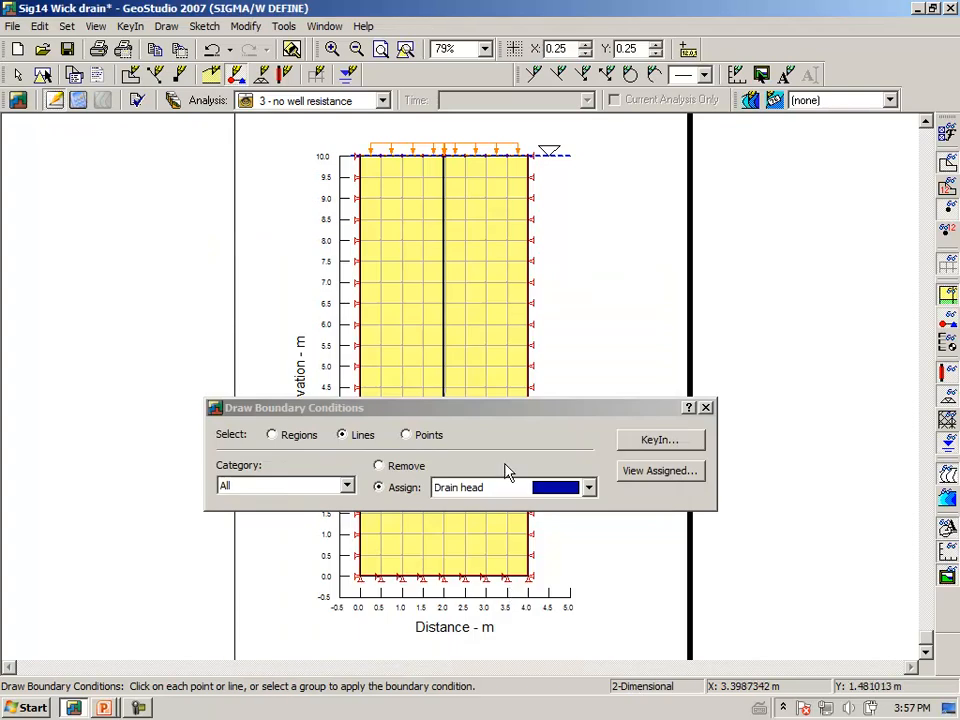
Assign the "Drain head" boundary condition to the wick drain line and hide the mesh display.
left_click(445, 345)
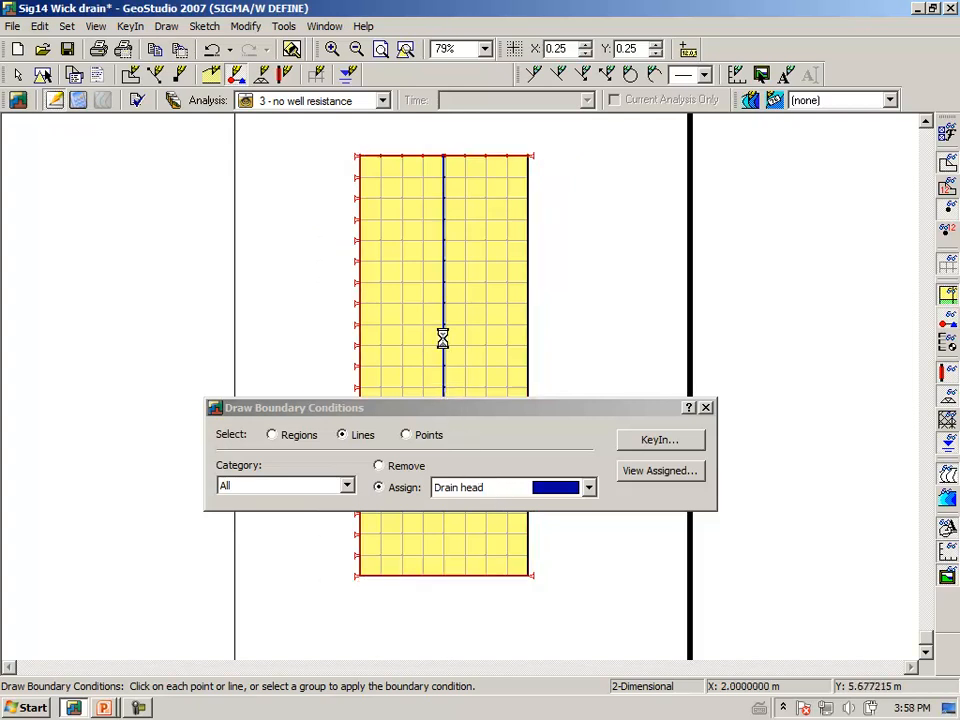
left_click(705, 407)
left_click(948, 265)
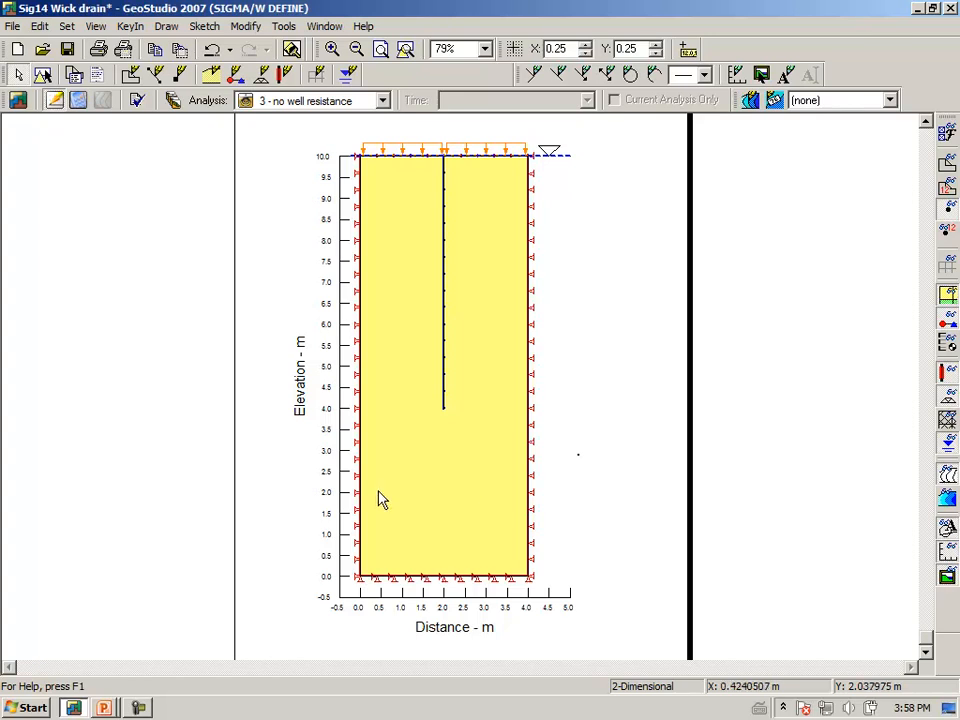
Save the changes to Sig14 Wick drain.gsz and solve the "3 - no well resistance" analysis.
left_click(79, 106)
left_click(430, 394)
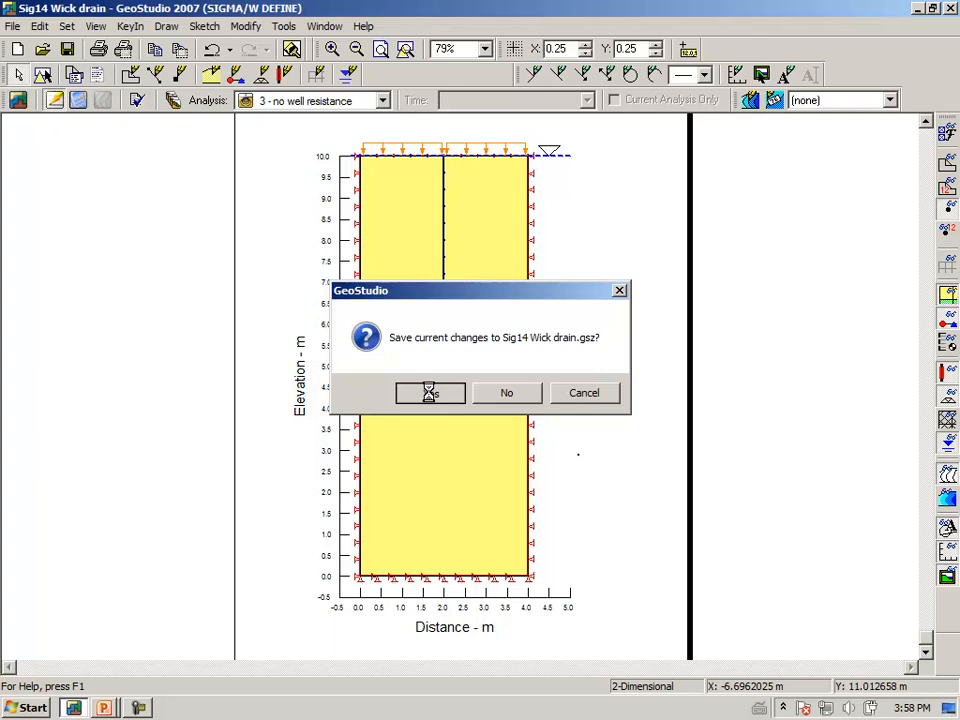
left_click(688, 453)
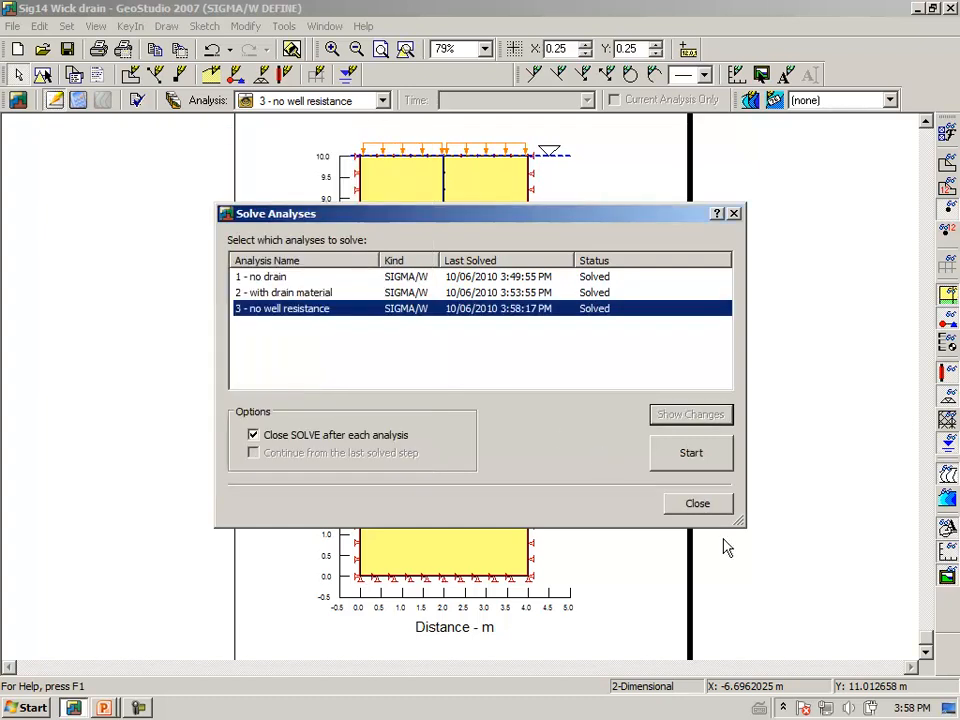
left_click(698, 505)
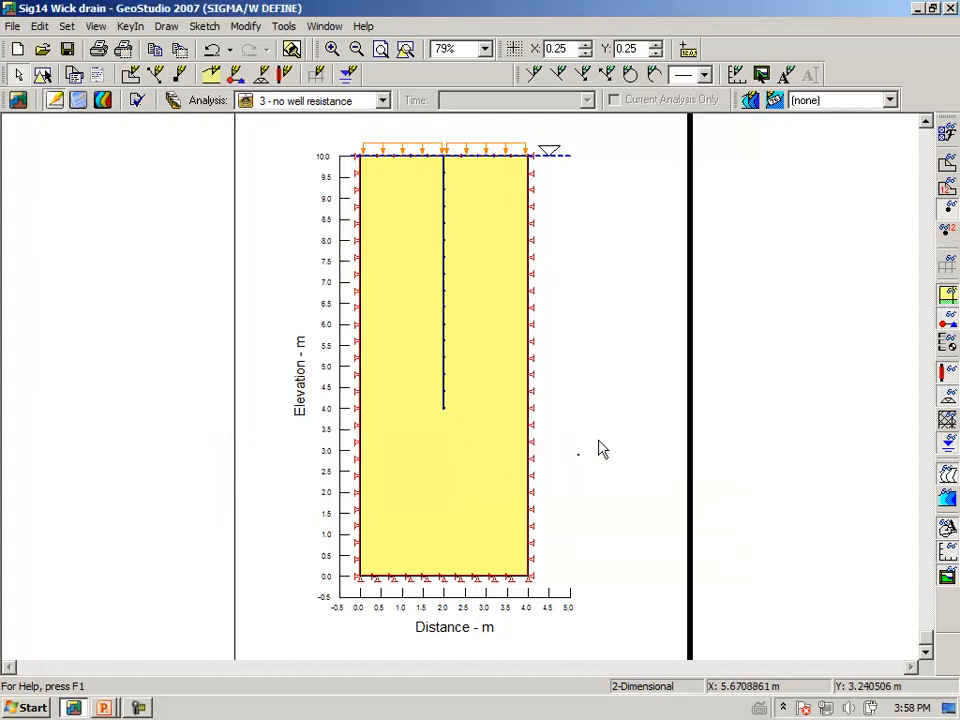
Examine the "Drain pressure" and "Pressure profile at center line" graphs for the "3 - no well resistance" results.
left_click(101, 103)
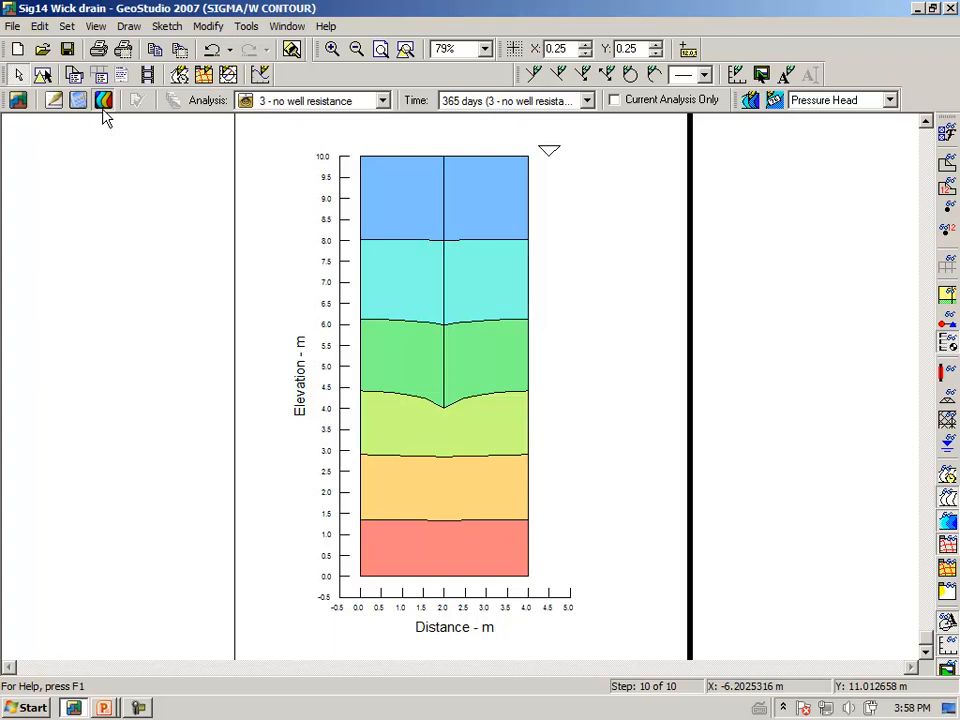
left_click(129, 27)
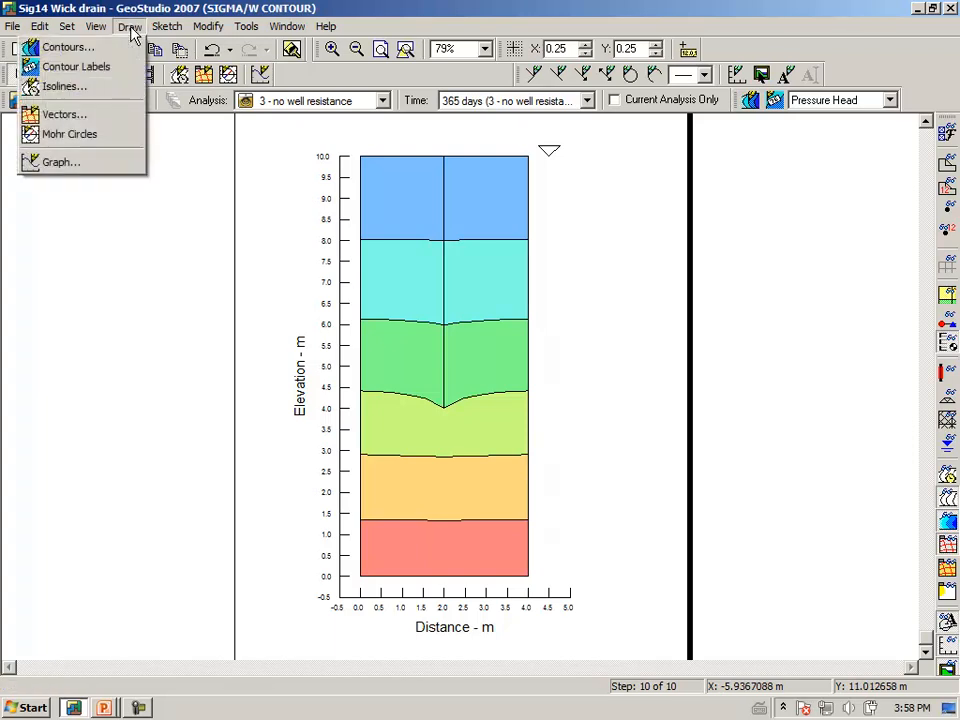
left_click(97, 162)
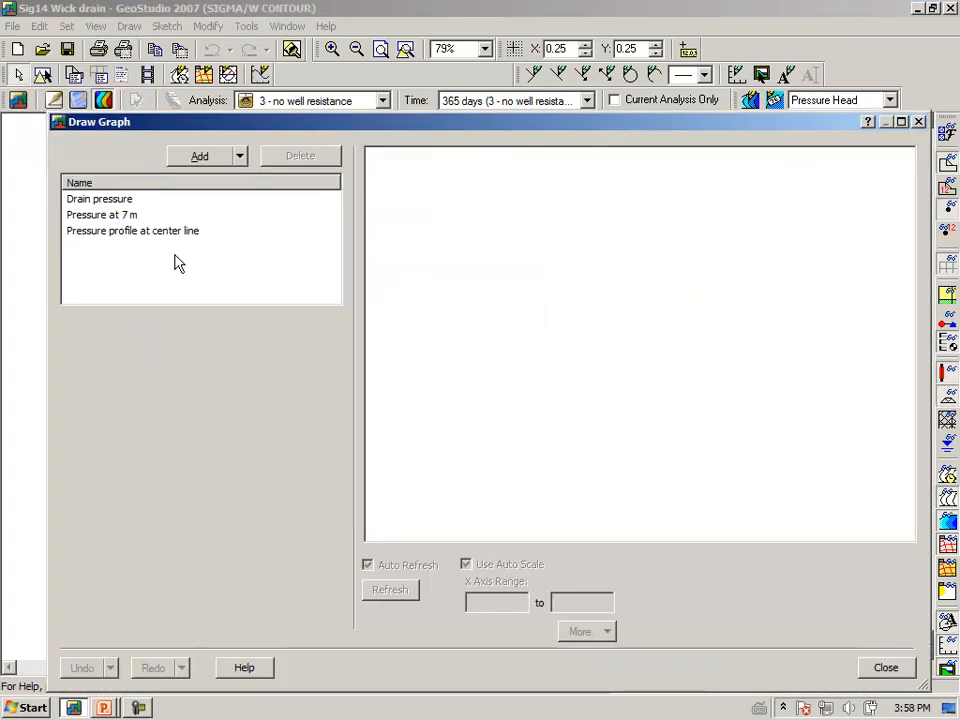
left_click(118, 203)
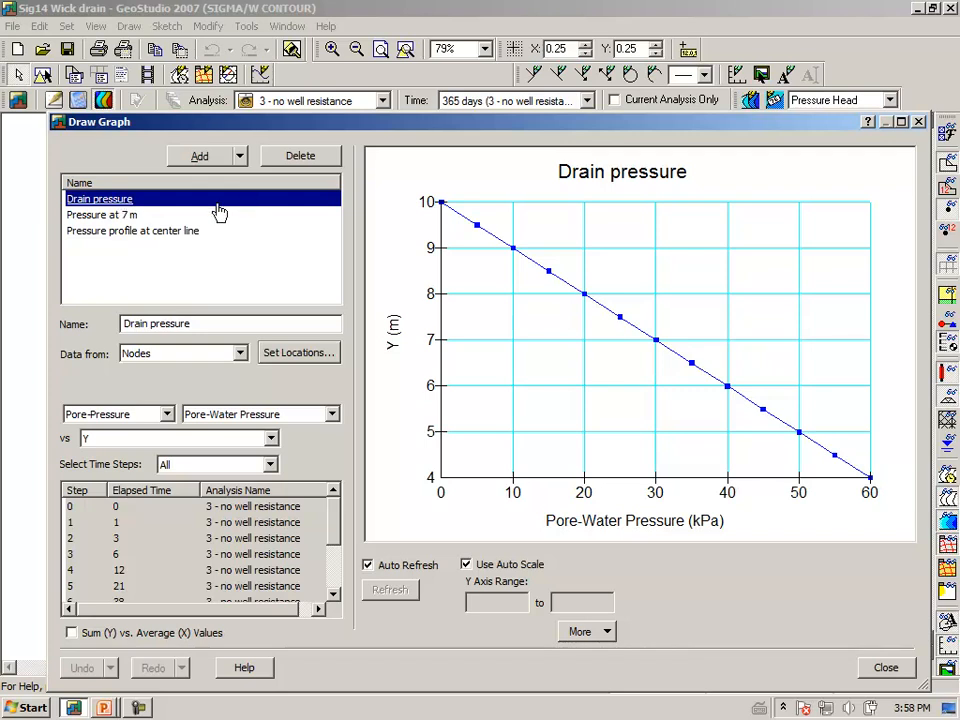
left_click(132, 232)
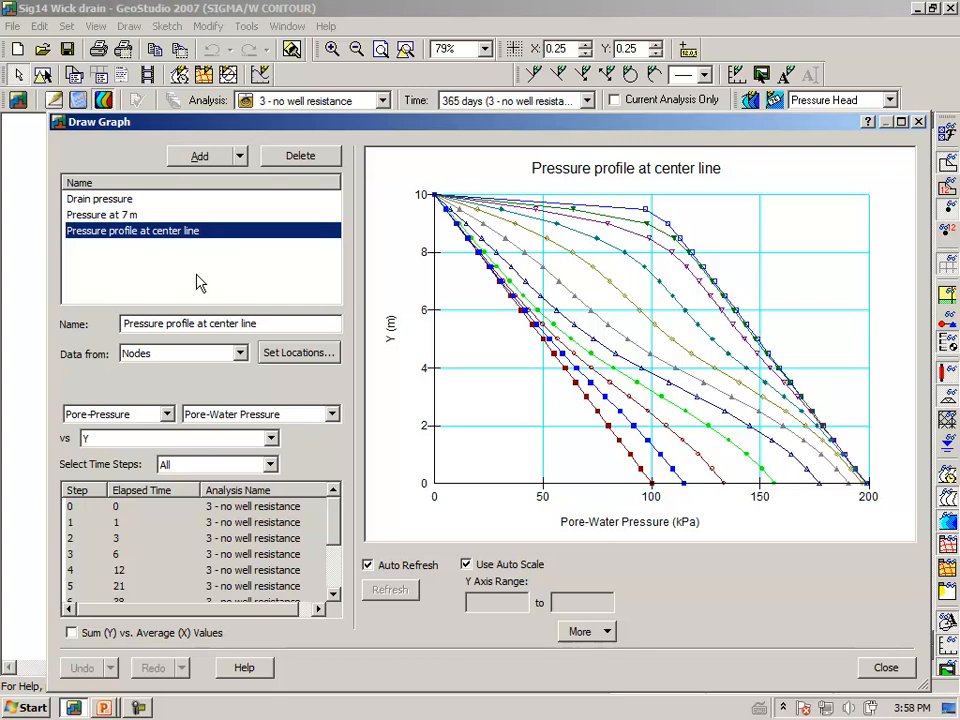
Examine the "Pressure at 7 m" graph for the "3 - no well resistance" results and check its node locations on the model.
left_click(103, 215)
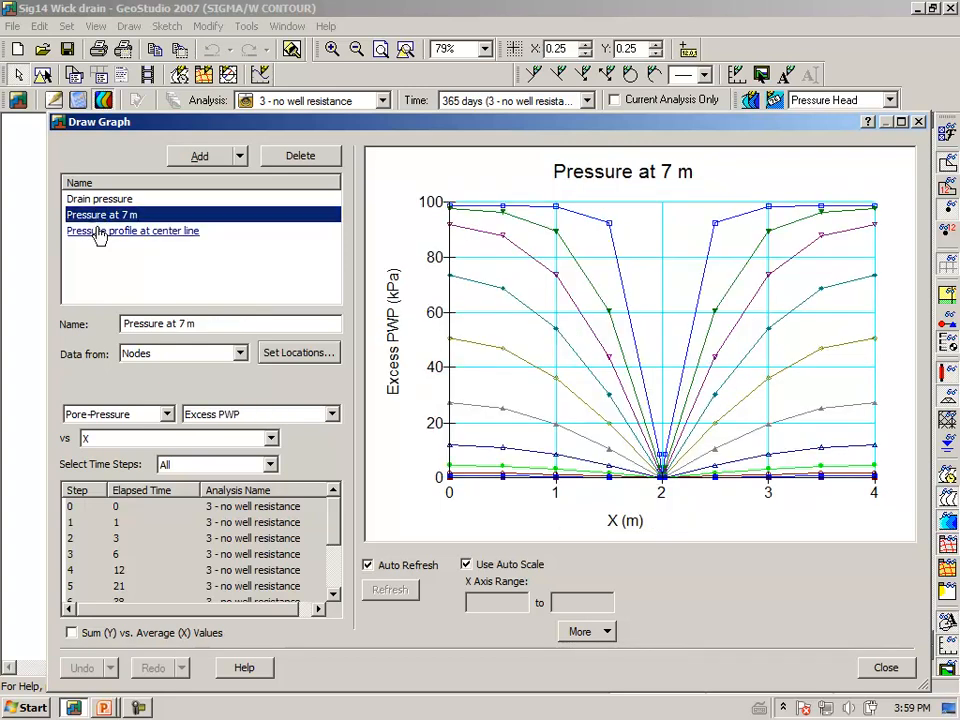
left_click(302, 353)
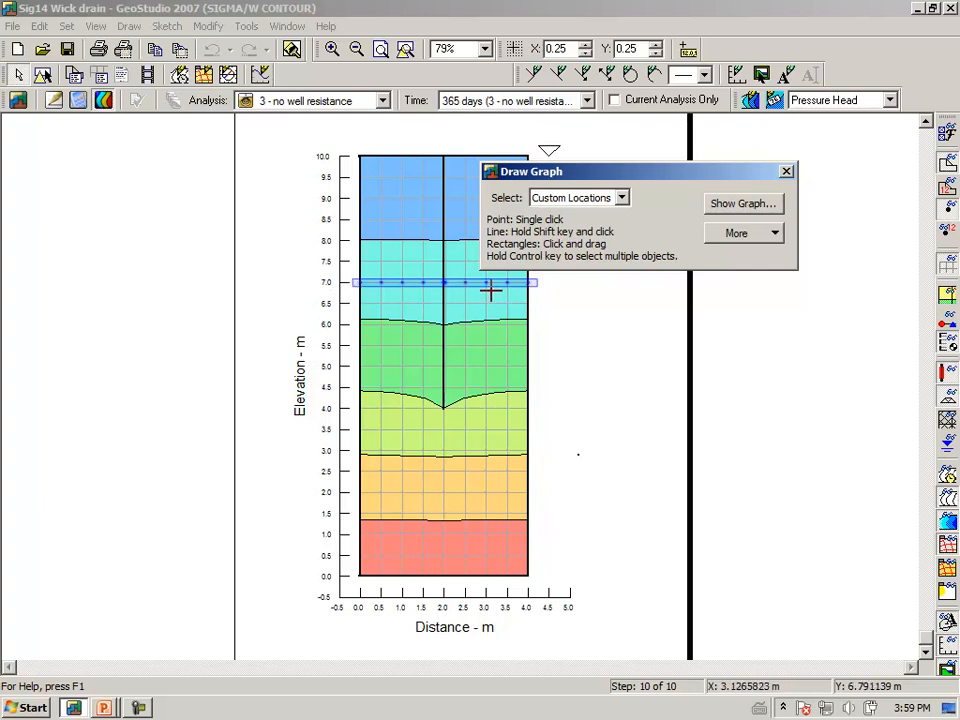
left_click(719, 208)
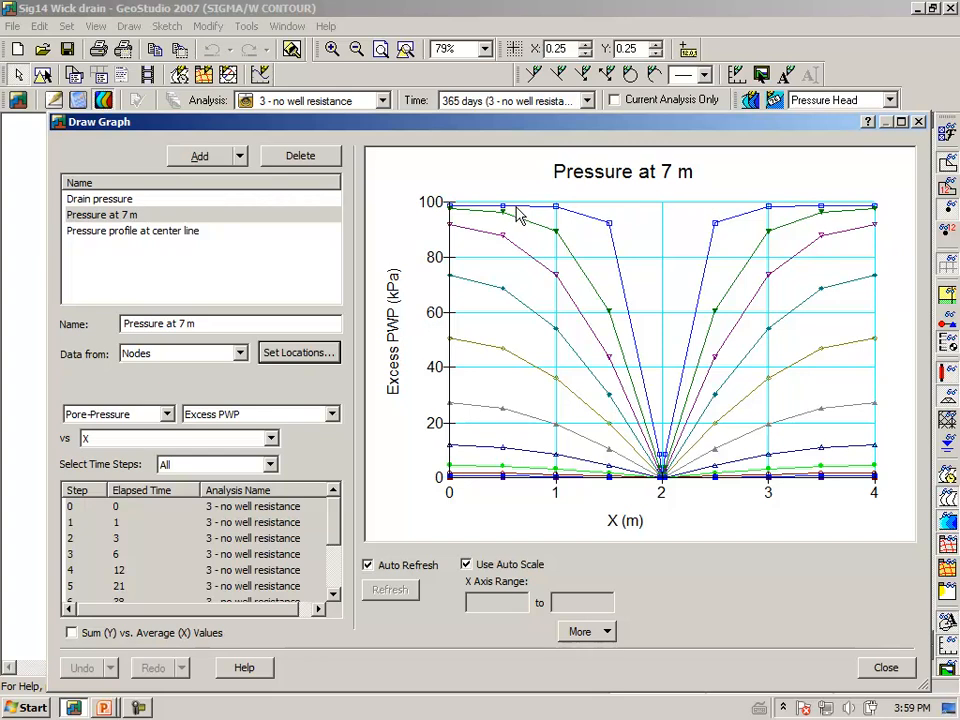
mouse_move(663, 488)
mouse_move(449, 208)
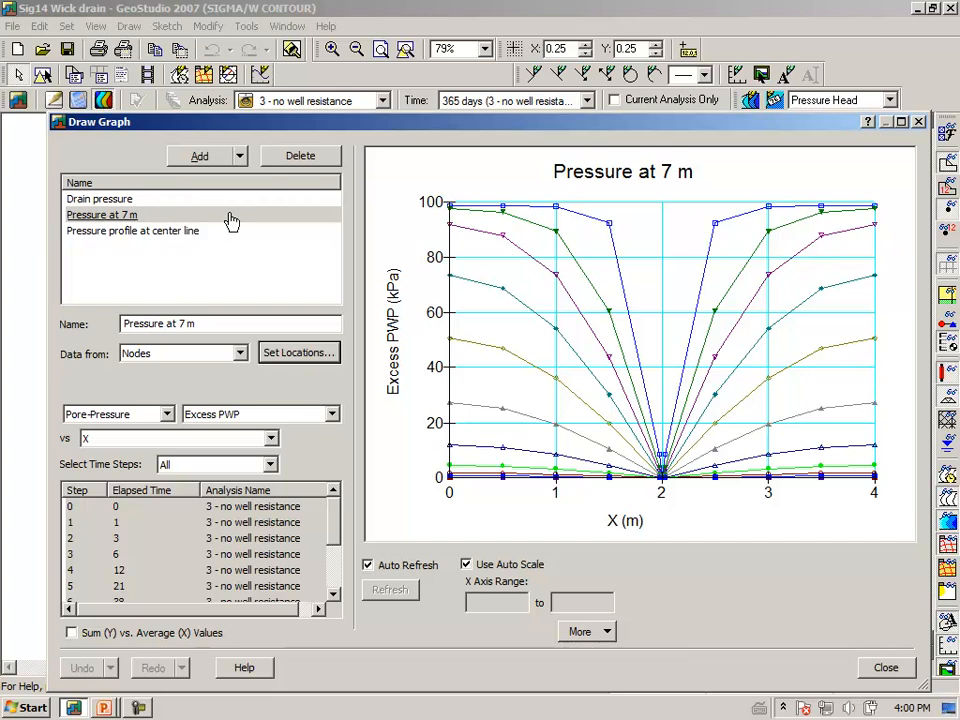
Add a graph named "Flow out" that plots Water Flux from the Water Flow category against Time.
left_click(202, 157)
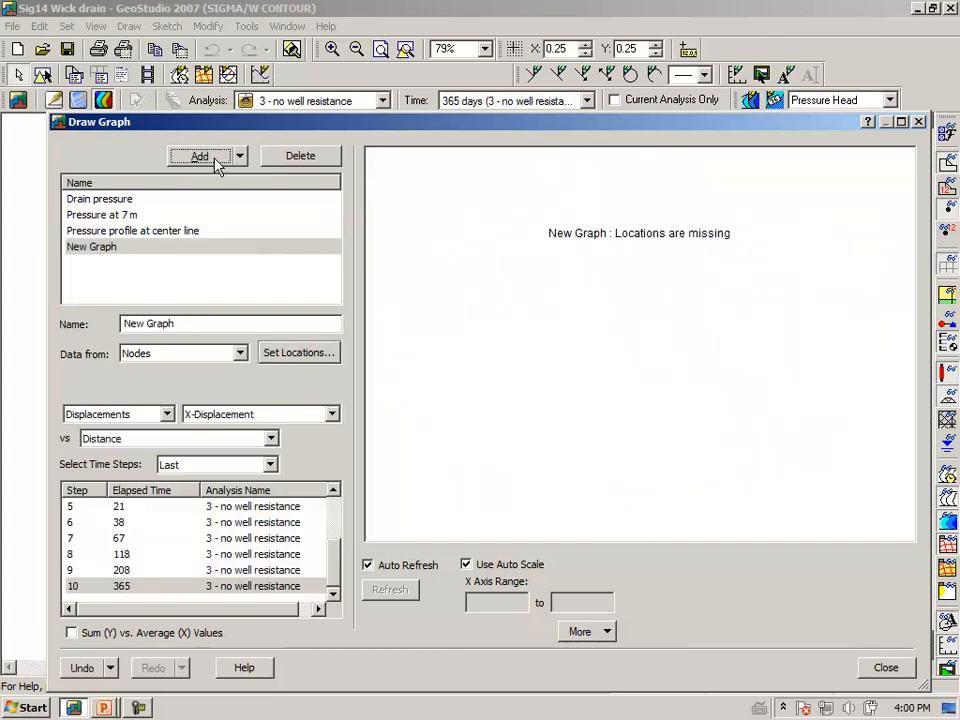
left_click_drag(199, 328, 126, 322)
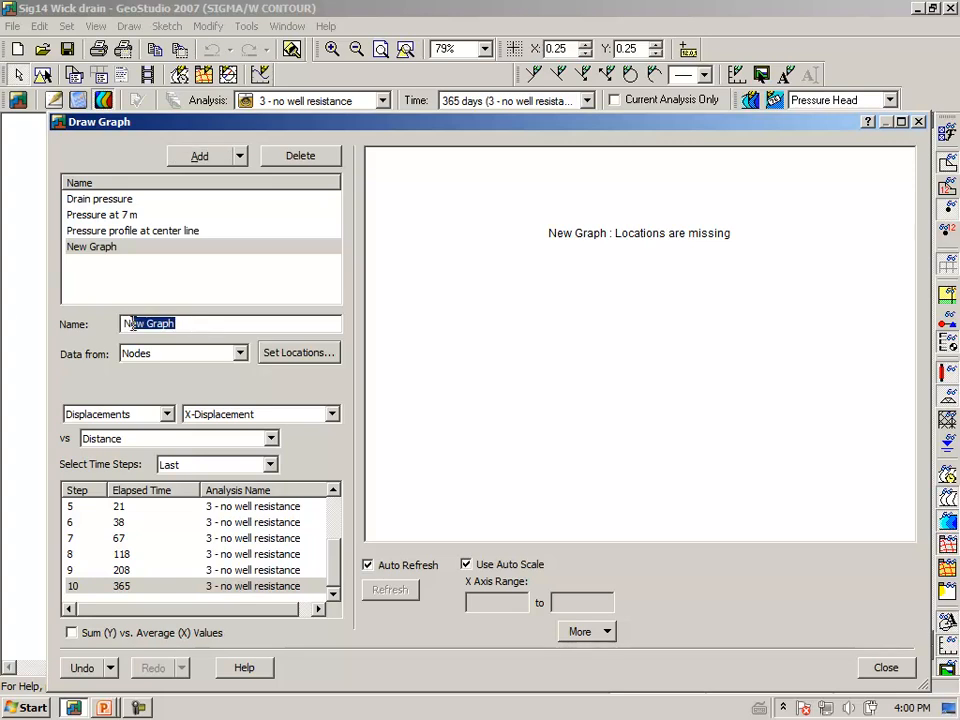
type("F")
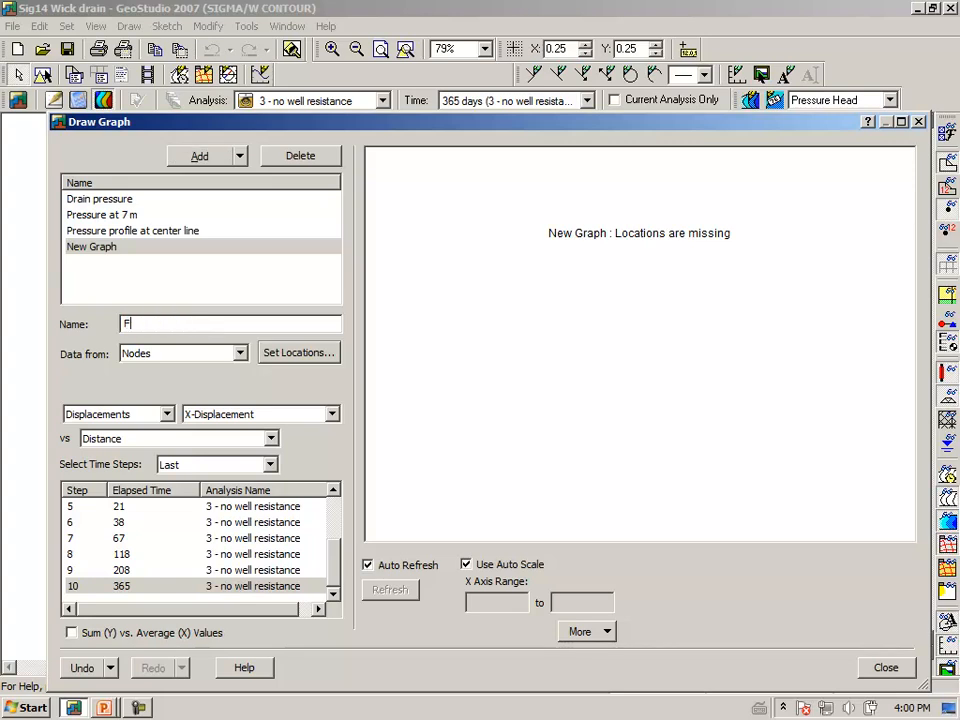
type("low out")
left_click(165, 414)
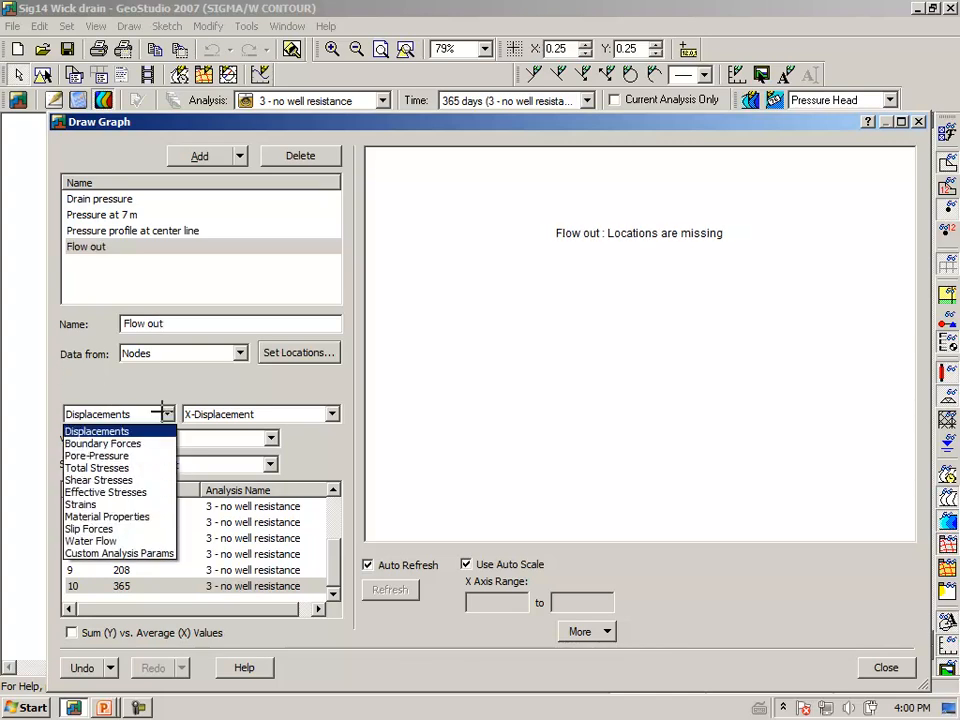
left_click(105, 541)
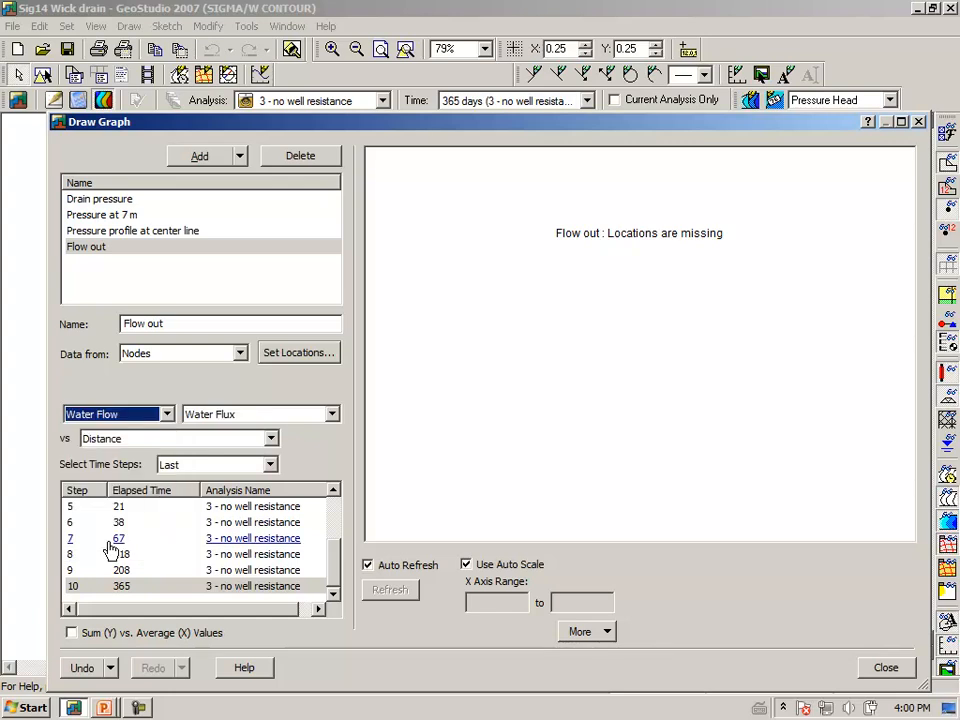
left_click(270, 440)
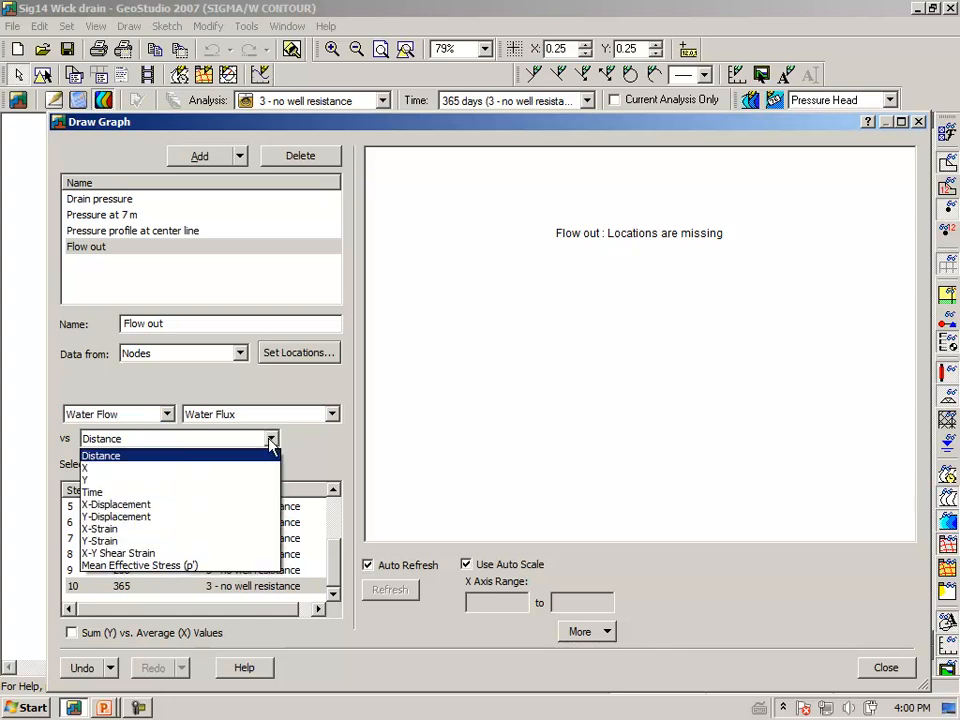
left_click(92, 492)
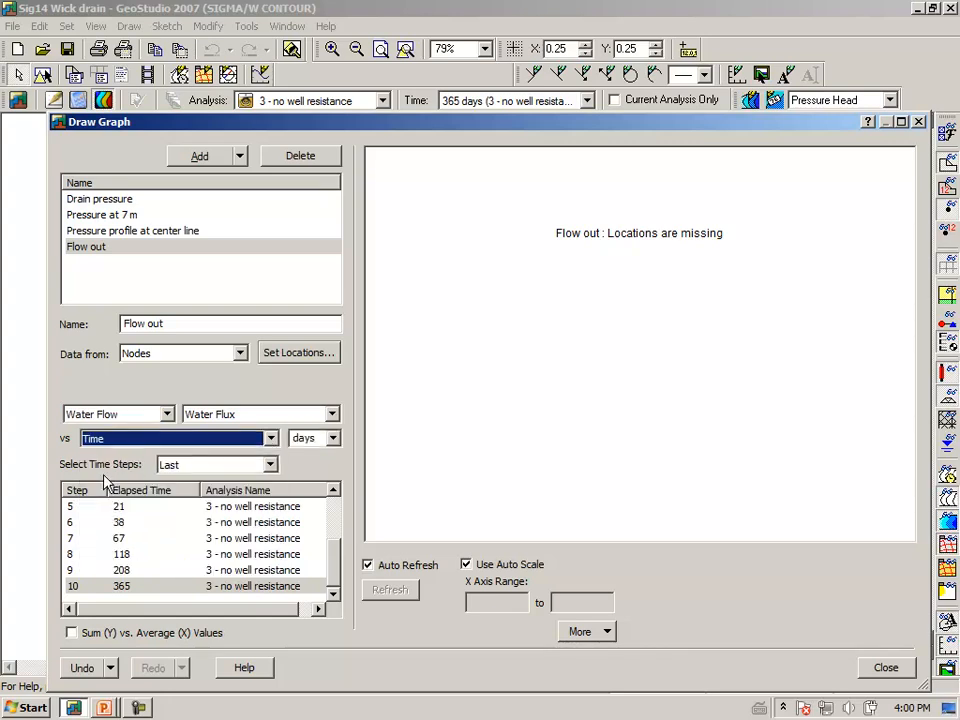
Set the "Flow out" graph's location to the vertical wick drain line, selected as a geometry item, and show the graph.
left_click(295, 360)
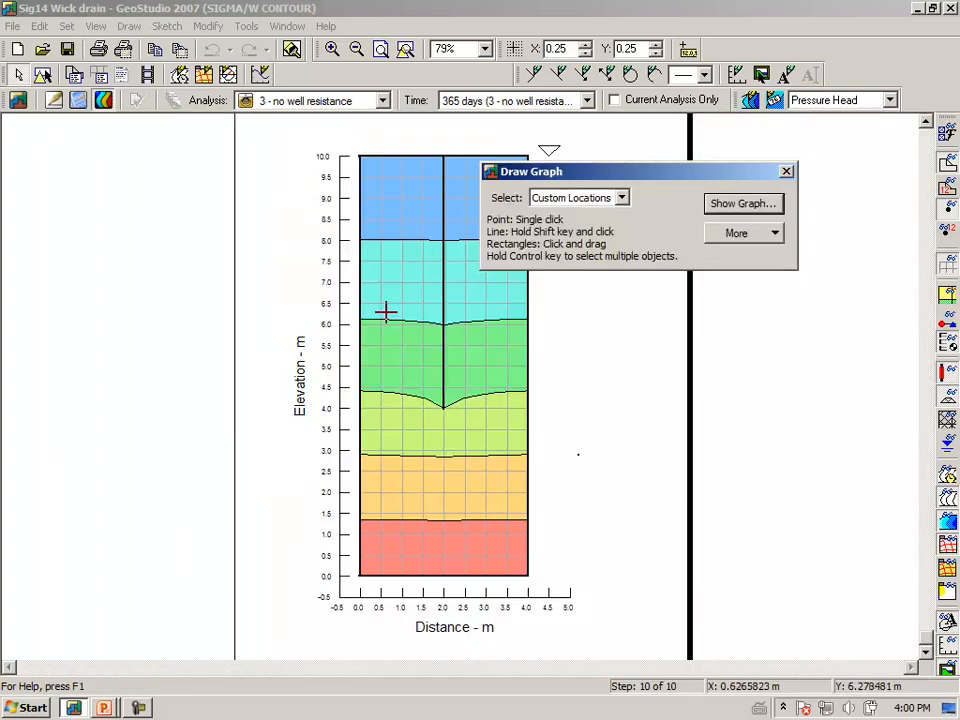
left_click(621, 198)
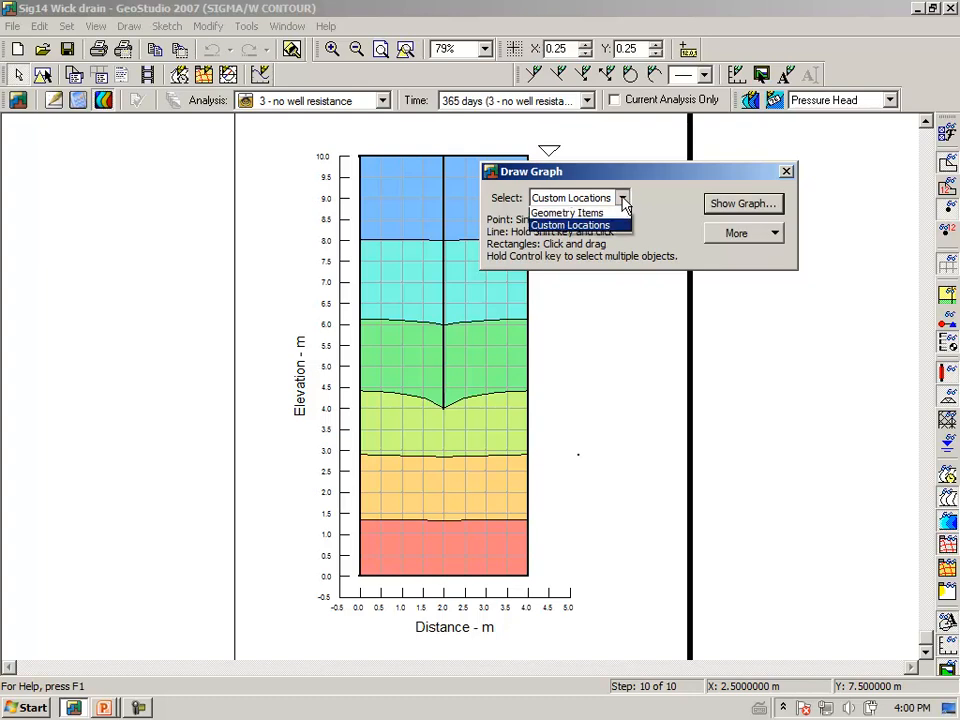
left_click(616, 219)
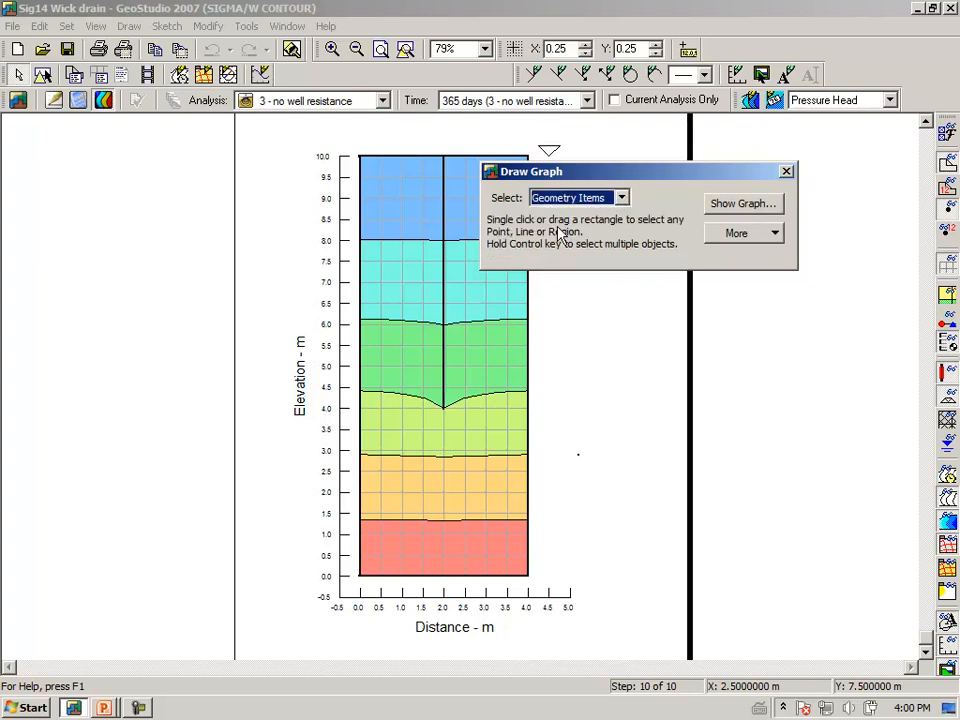
left_click(443, 290)
left_click(724, 210)
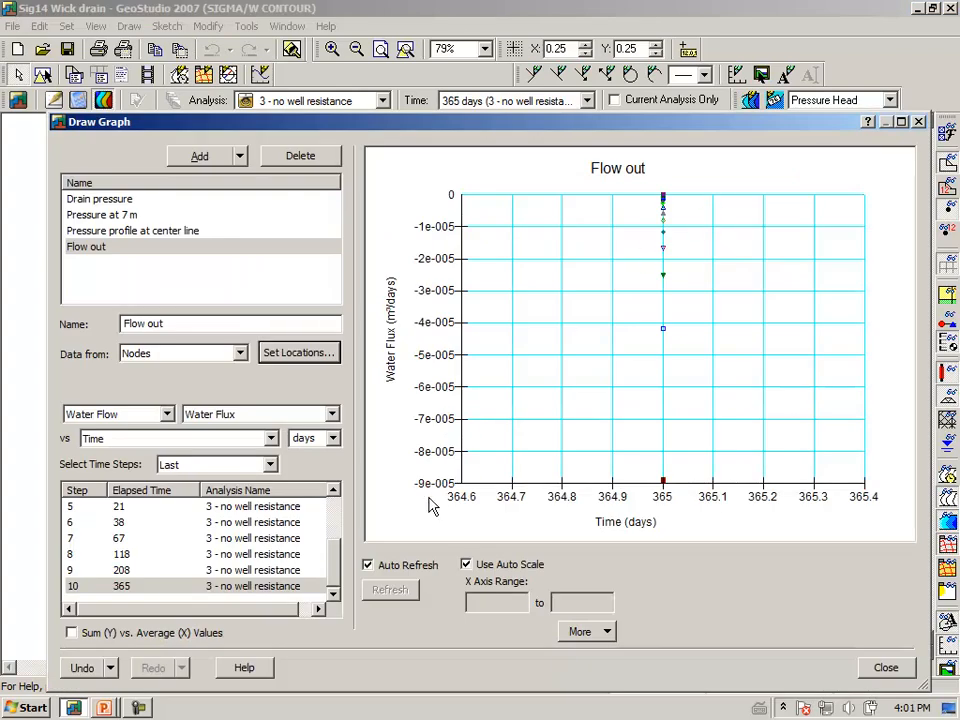
Include all time steps in the "Flow out" graph, plot summed Y versus average X values, examine the curve, and close the graph window.
left_click(269, 467)
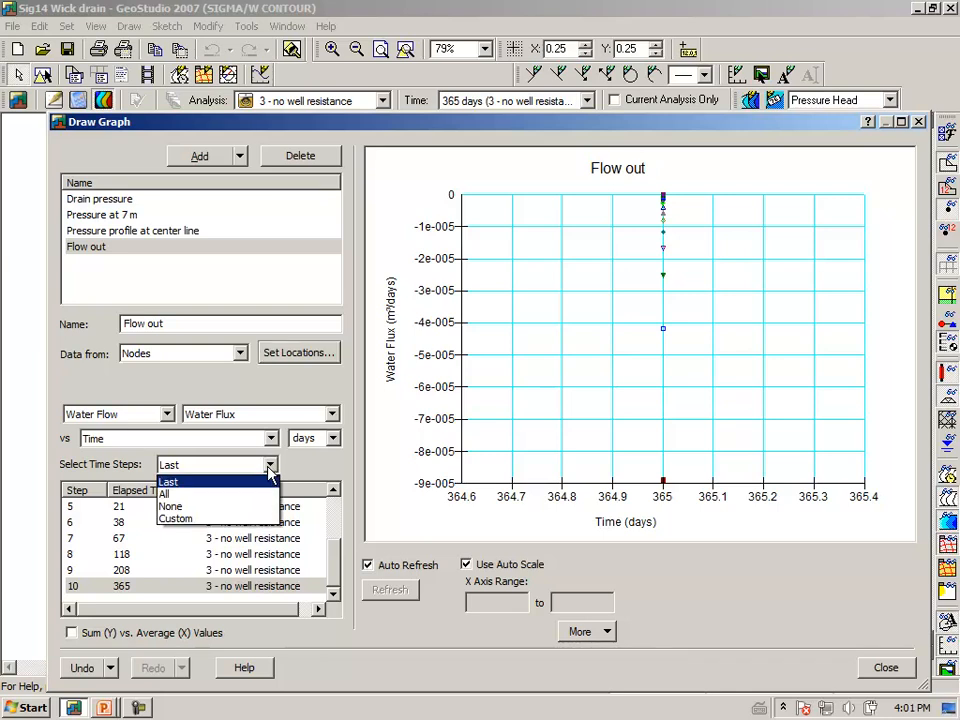
left_click(214, 498)
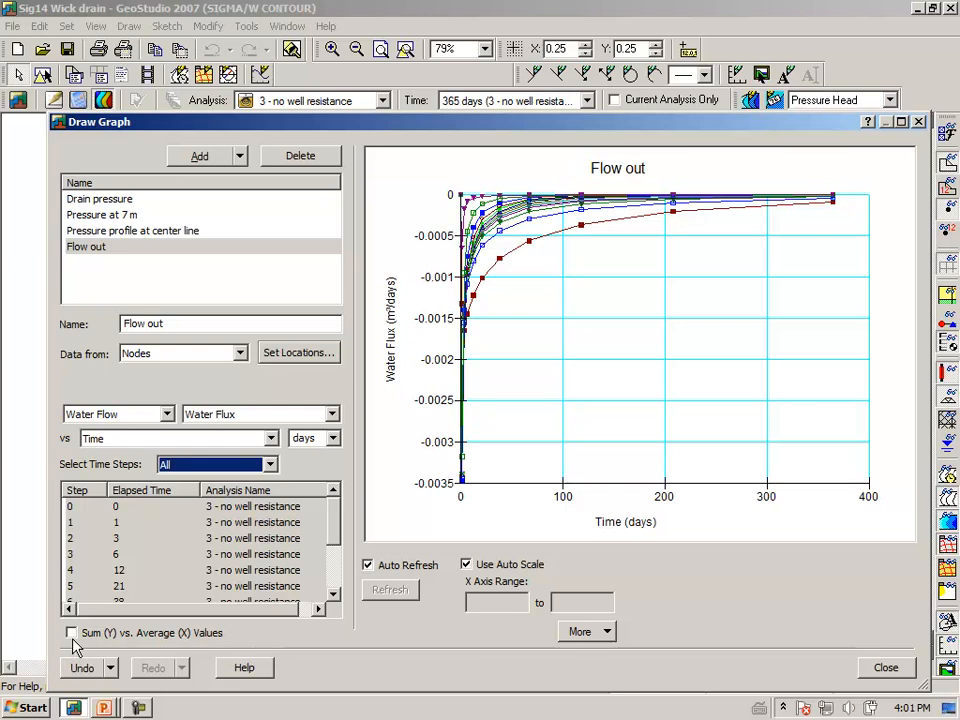
left_click(145, 550)
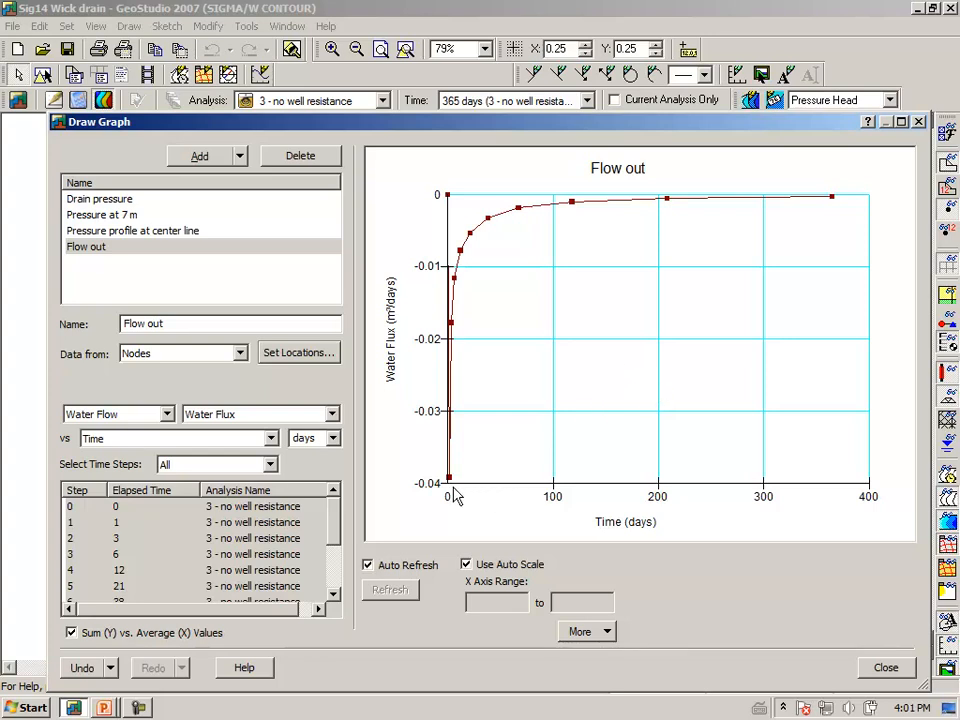
mouse_move(451, 479)
mouse_move(526, 218)
mouse_move(832, 201)
left_click(878, 669)
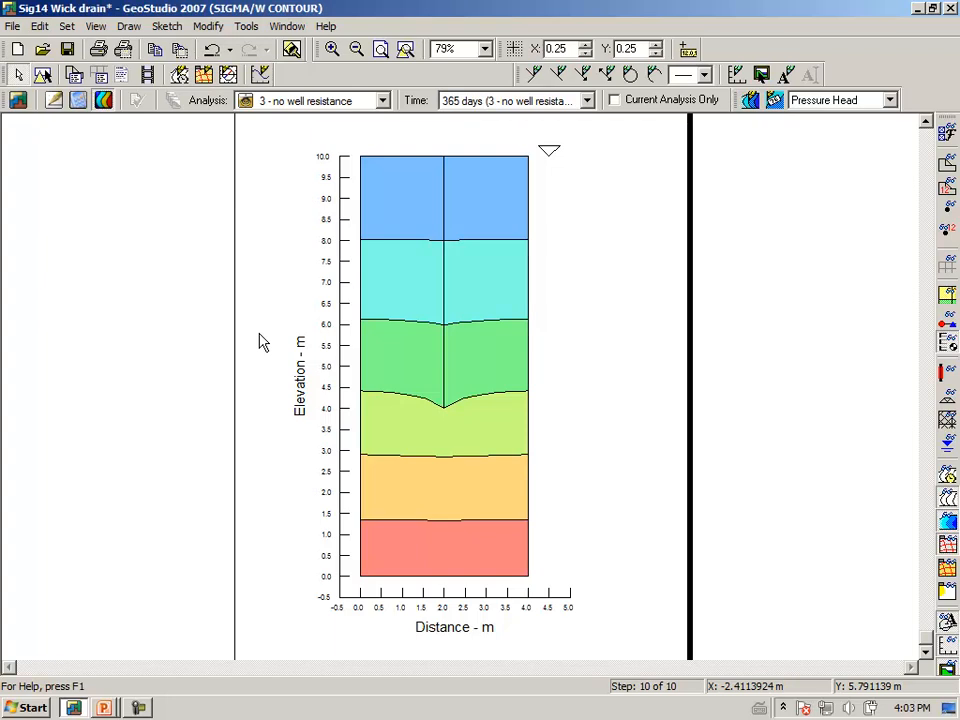
Switch to the PowerPoint slide show, advance to the "Bangkok airport case history" slide, and handwrite "One cell" in red above the narrow soil column.
key("alt+Tab")
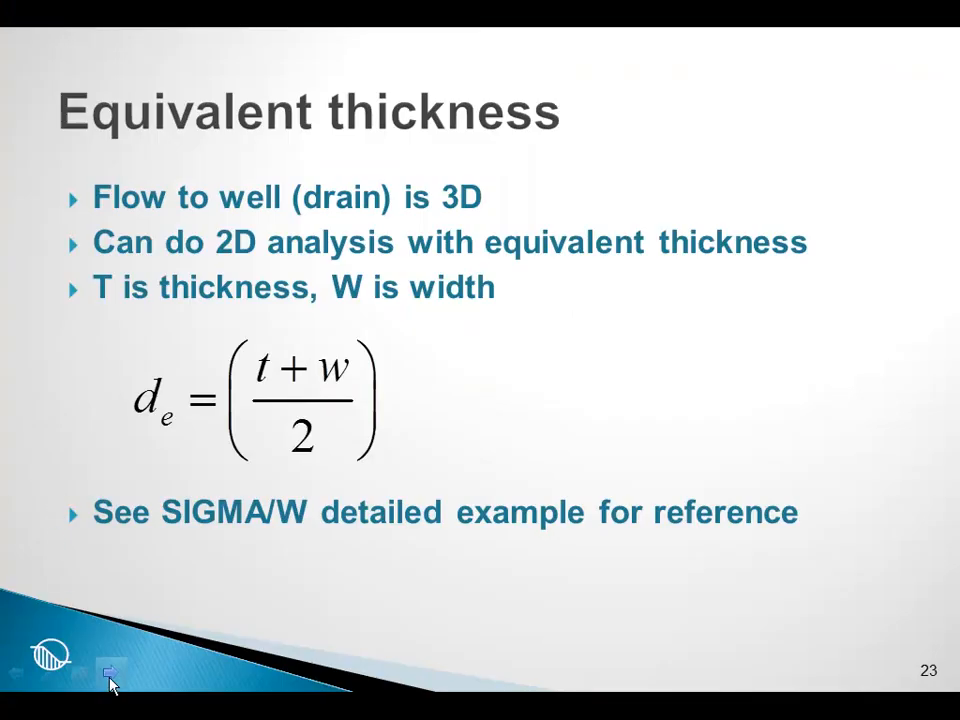
left_click(110, 677)
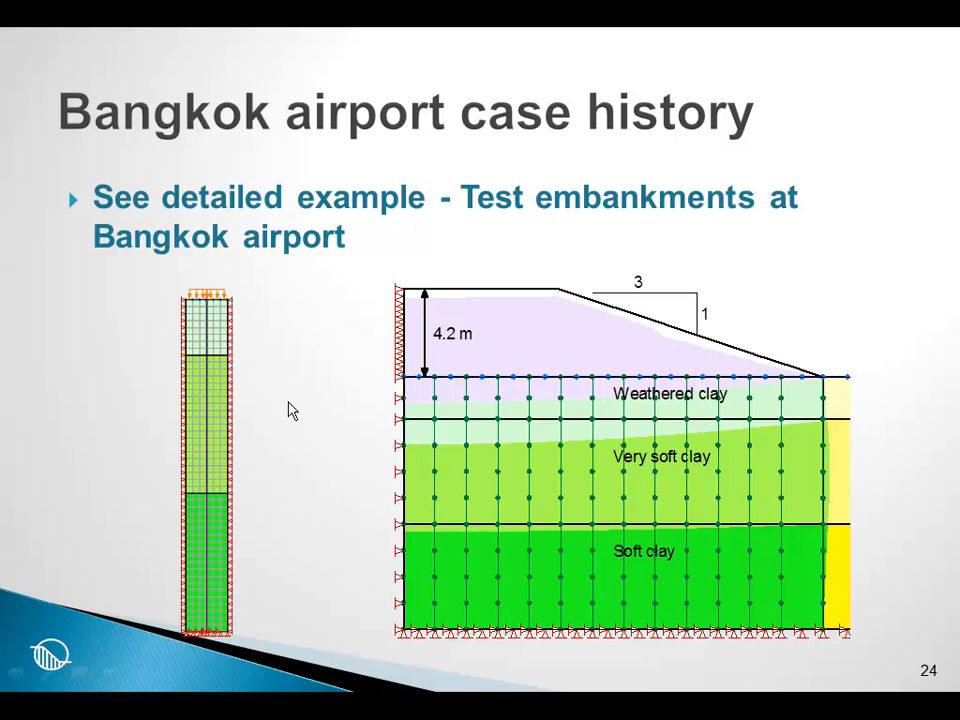
key("ctrl+2")
mouse_move(164, 261)
left_mouse_down()
mouse_move(156, 276)
mouse_move(172, 266)
mouse_move(264, 268)
left_mouse_up()
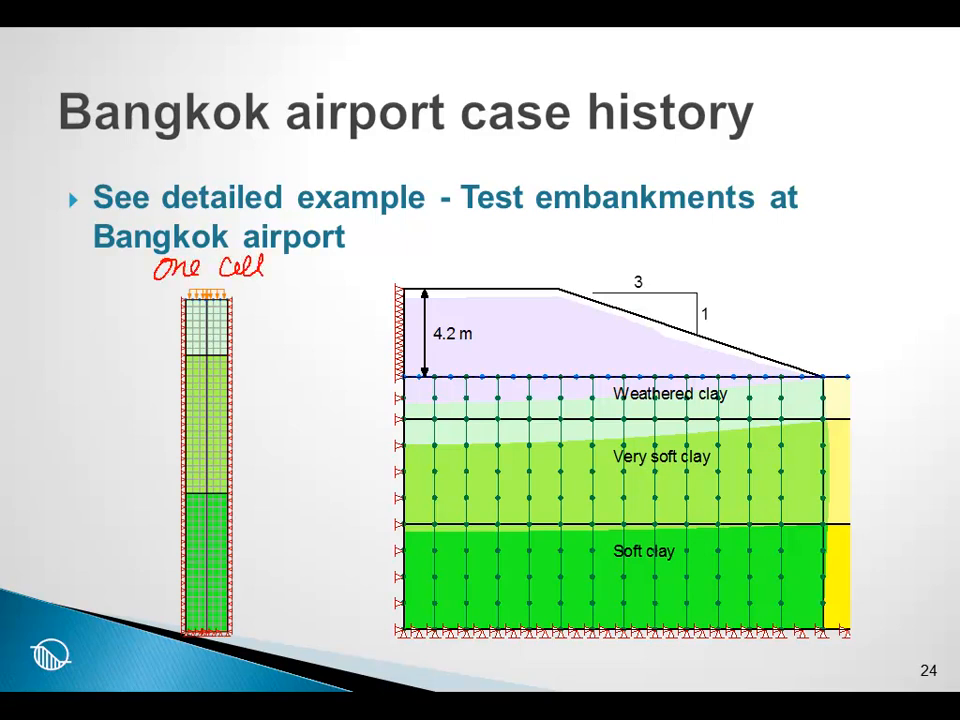